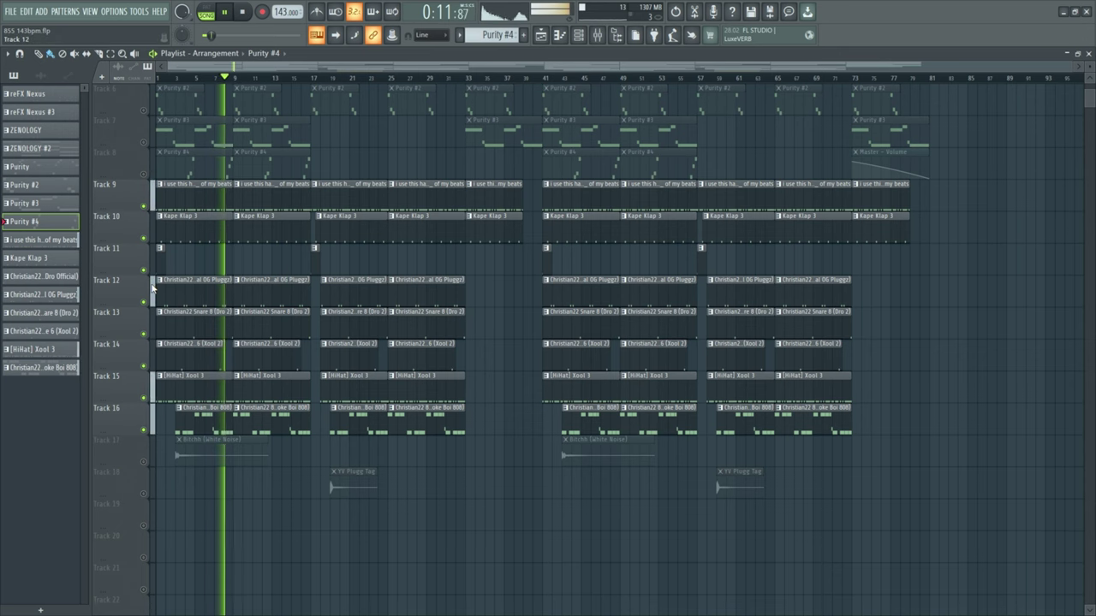
# Stop playback, open the Christian22 808 (Broke Boi 808) pattern in the piano roll and mark its groups of notes for review
pyautogui.press('space')
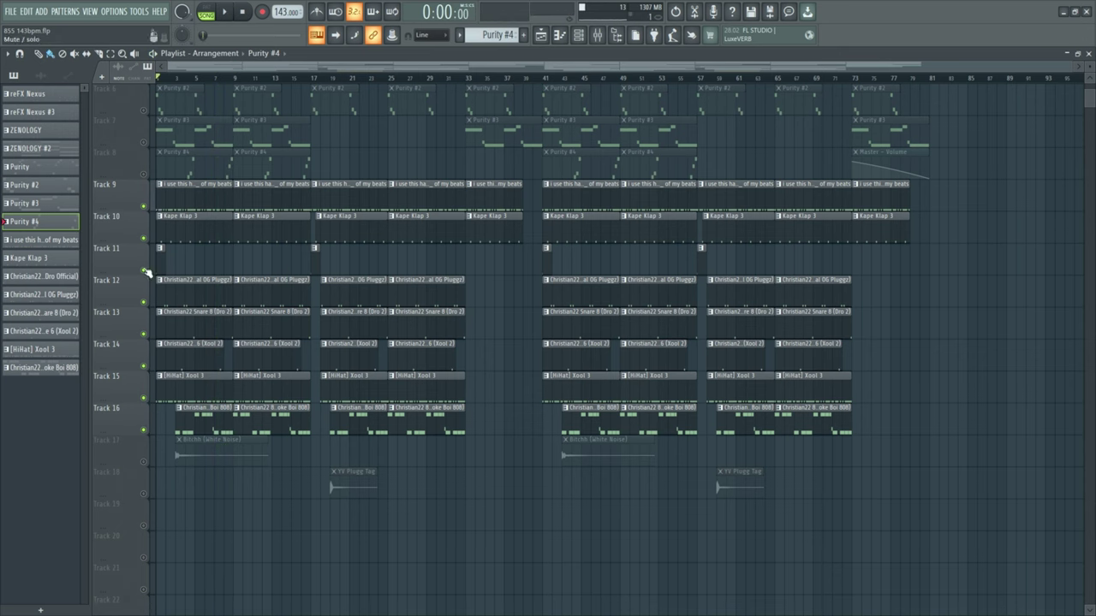
pyautogui.doubleClick(202, 412)
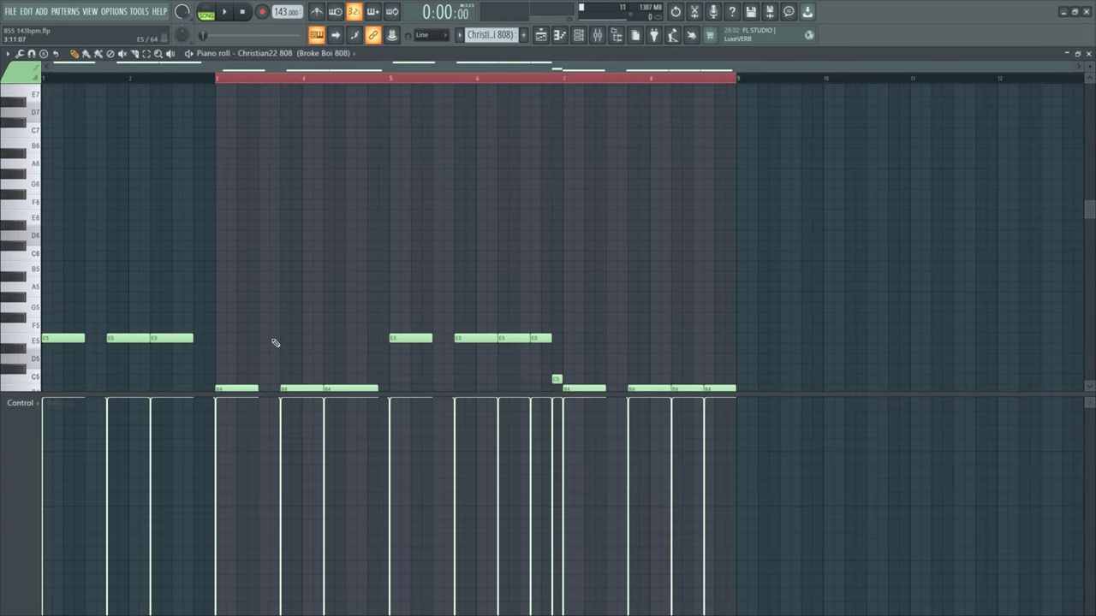
pyautogui.moveTo(188, 292); pyautogui.dragTo(778, 325)
pyautogui.moveTo(334, 221); pyautogui.dragTo(741, 278)
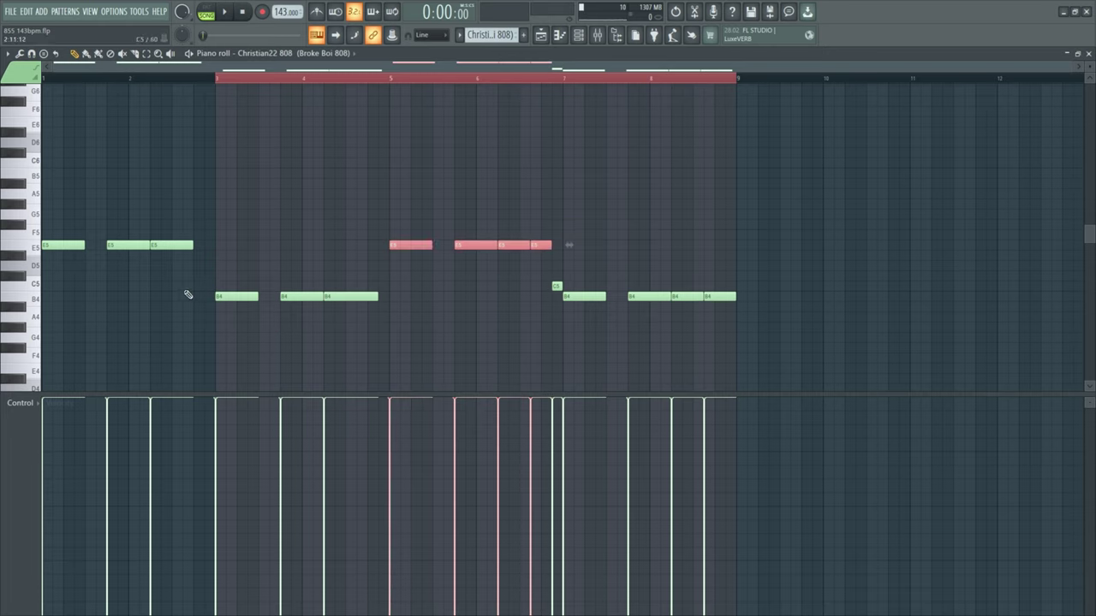
pyautogui.moveTo(181, 282); pyautogui.dragTo(785, 342)
pyautogui.moveTo(329, 221); pyautogui.dragTo(699, 270)
pyautogui.moveTo(528, 260); pyautogui.dragTo(597, 291)
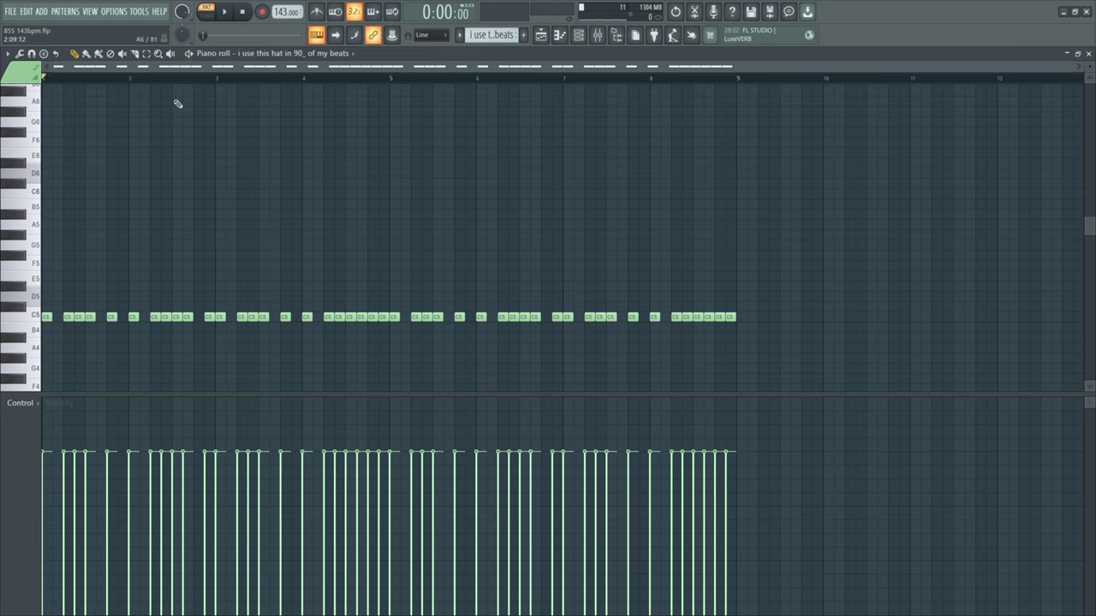
# In the hat pattern, add a C#5 note at the start of bar 1 and duplicate it seven times to fill the bar
pyautogui.moveTo(42, 304)
pyautogui.mouseDown()
pyautogui.moveTo(47, 335)
pyautogui.moveTo(47, 306)
pyautogui.mouseUp()
pyautogui.hotkey('ctrl', 'b')
pyautogui.hotkey('ctrl', 'b')
pyautogui.hotkey('ctrl', 'b')
pyautogui.hotkey('ctrl', 'b')
pyautogui.hotkey('ctrl', 'b')
pyautogui.hotkey('ctrl', 'b')
pyautogui.hotkey('ctrl', 'b')
# Select and delete the C#5 row of hats in bar 1, then place and remove a single B4 note
pyautogui.moveTo(148, 293); pyautogui.dragTo(26, 315)
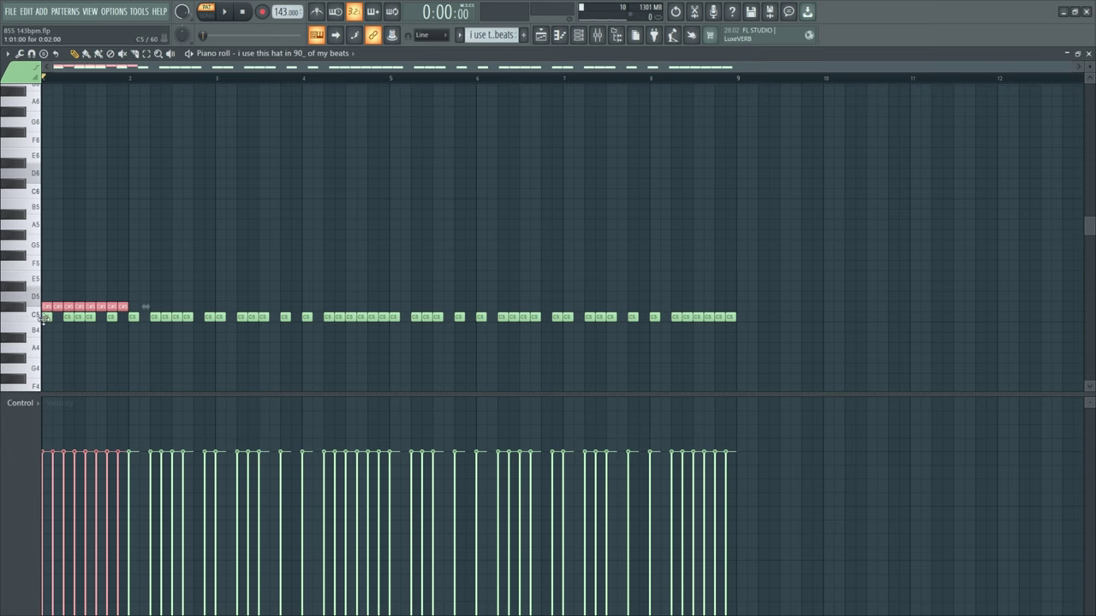
pyautogui.scroll(3, 42, 319)
pyautogui.scroll(-2, 98, 323)
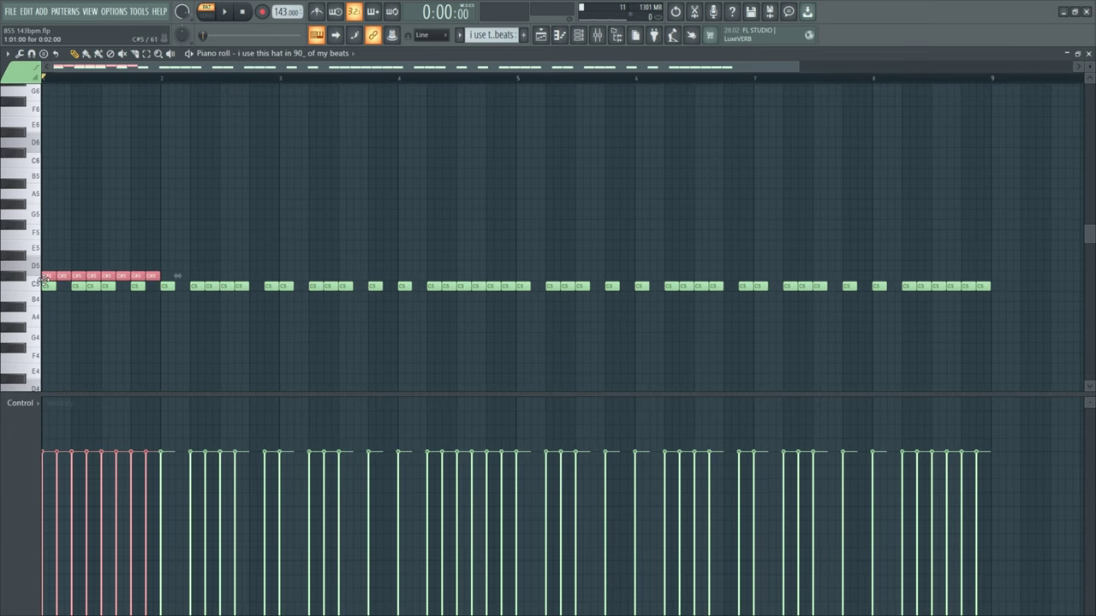
pyautogui.press('Delete')
pyautogui.moveTo(60, 291); pyautogui.dragTo(61, 296)
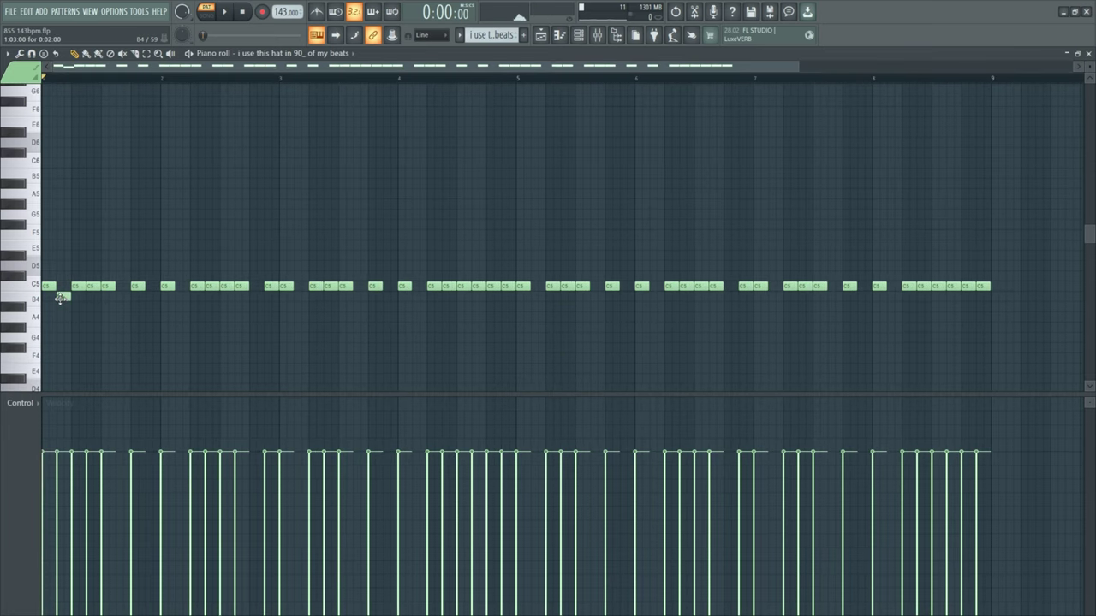
pyautogui.rightClick(61, 297)
# Play back the hat pattern and stop it
pyautogui.scroll(-1, 224, 330)
pyautogui.press('space')
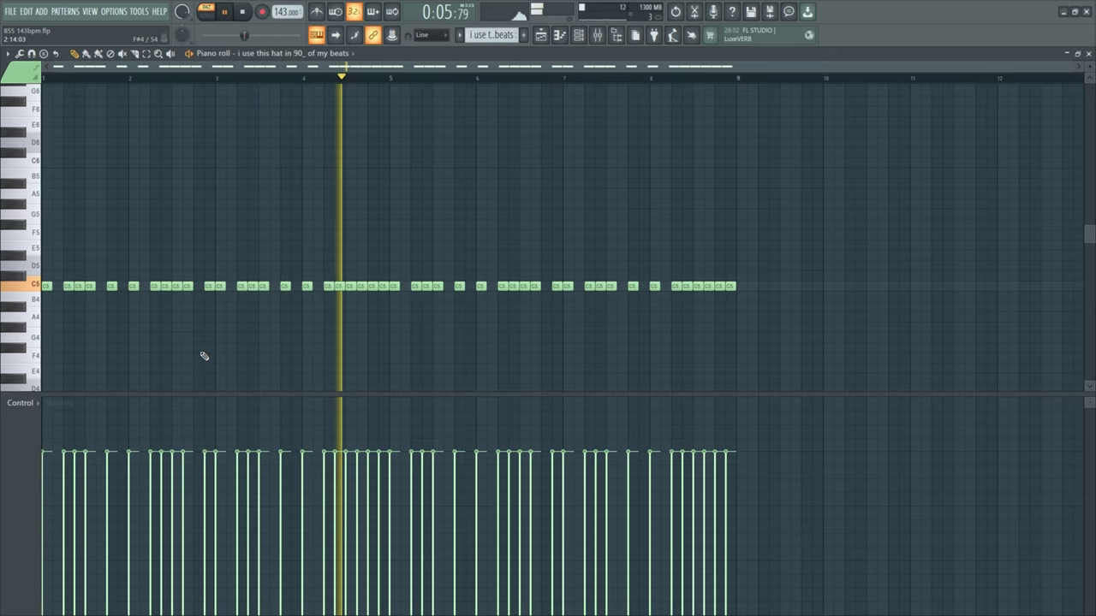
pyautogui.press('space')
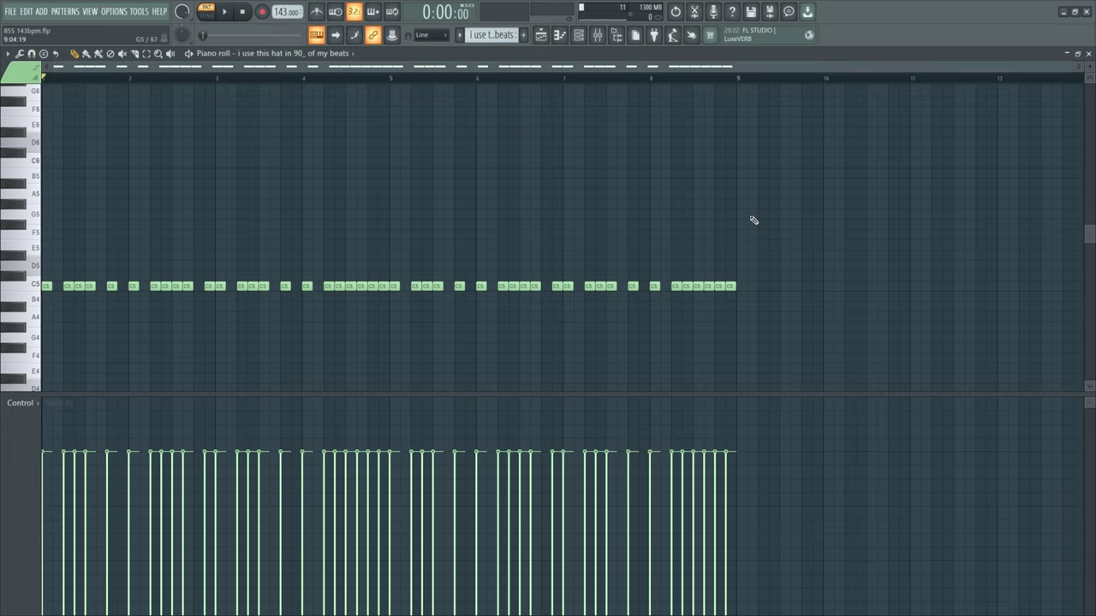
# Add an extra C5 hat in the gap before the last hat of bar 1 and audition it
pyautogui.scroll(3, 182, 306)
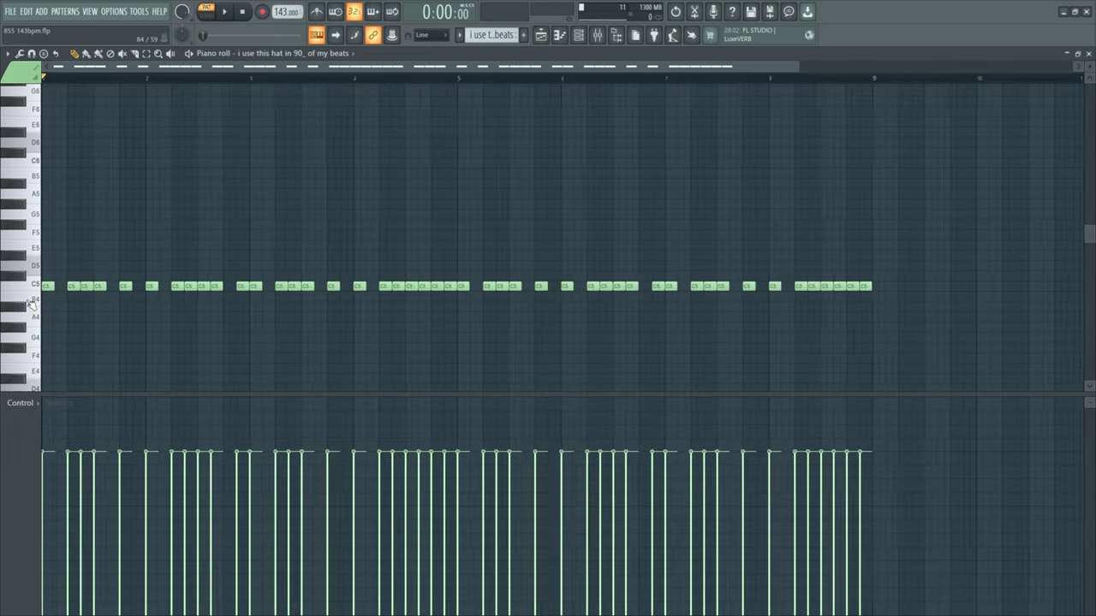
pyautogui.scroll(-2, 142, 299)
pyautogui.scroll(3, 101, 305)
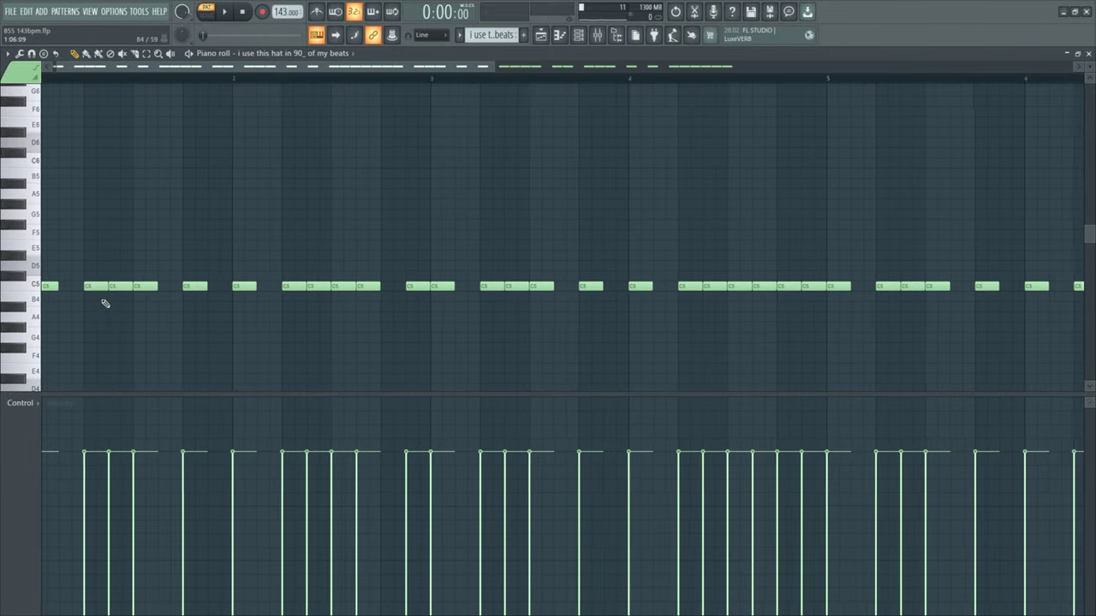
pyautogui.click(164, 289)
pyautogui.scroll(-3, 171, 305)
pyautogui.press('space')
pyautogui.press('space')
# Chop the added bar 1 hat into a fast roll, play the pattern, and delete the roll
pyautogui.keyDown('ctrl'); pyautogui.click(118, 291); pyautogui.keyUp('ctrl')
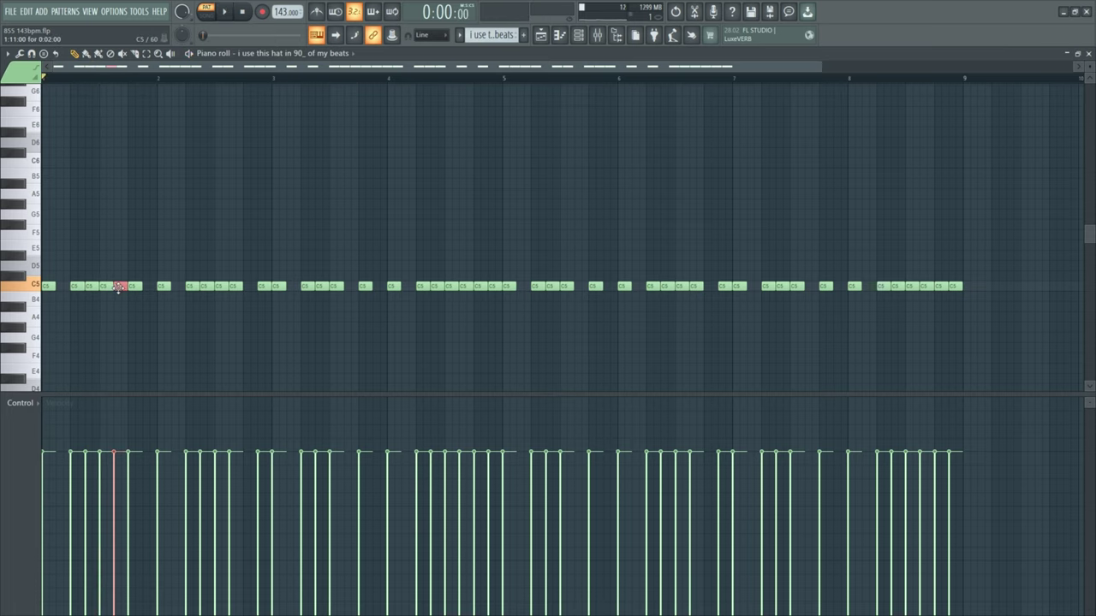
pyautogui.hotkey('alt', 'u')
pyautogui.press('space')
pyautogui.click(604, 380)
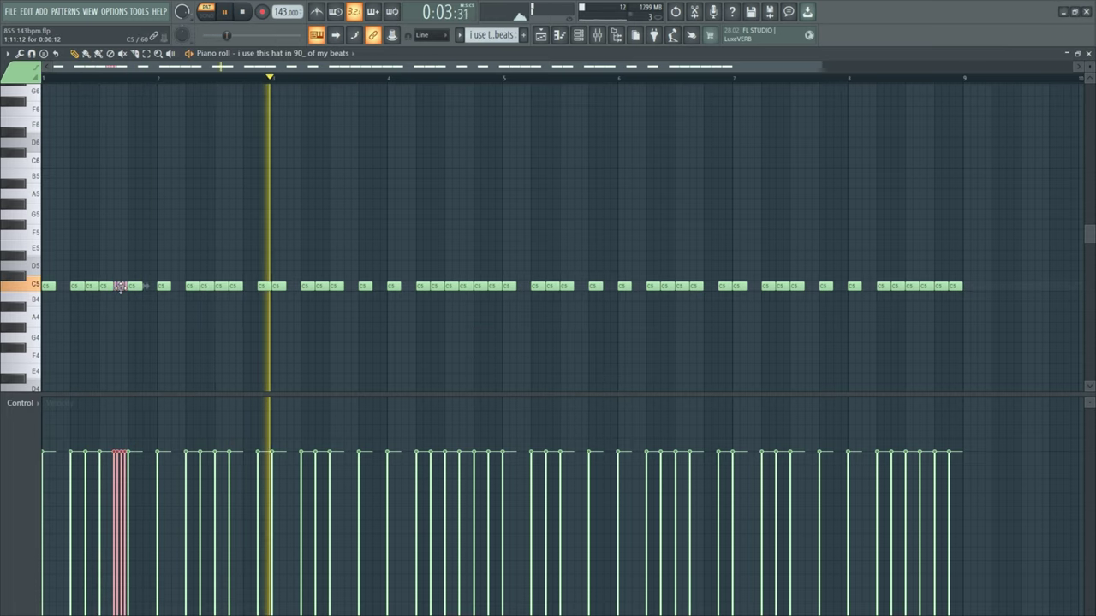
pyautogui.press('space')
pyautogui.press('Delete')
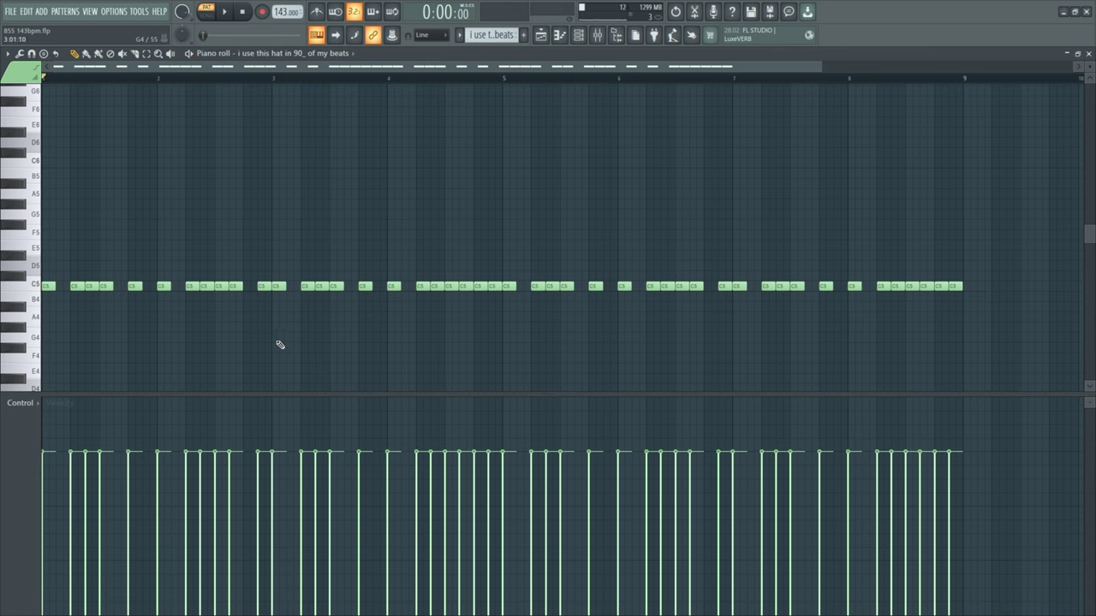
# Return to the playlist arrangement, solo the Bitchh (White Noise) track and play it from about bar 3
pyautogui.scroll(-2, 598, 75)
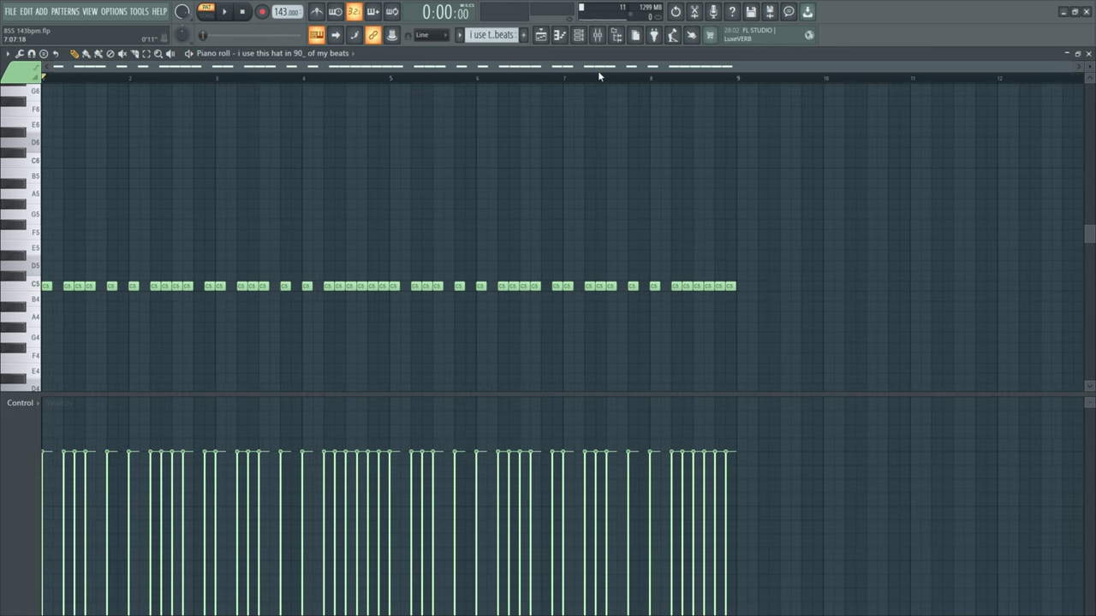
pyautogui.click(541, 35)
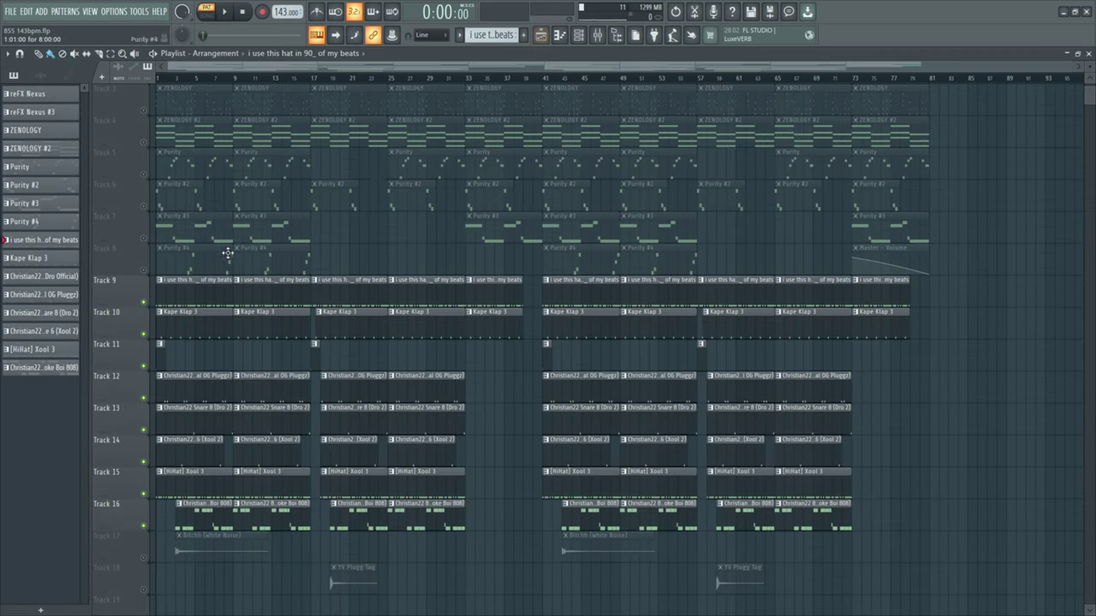
pyautogui.scroll(-4, 220, 329)
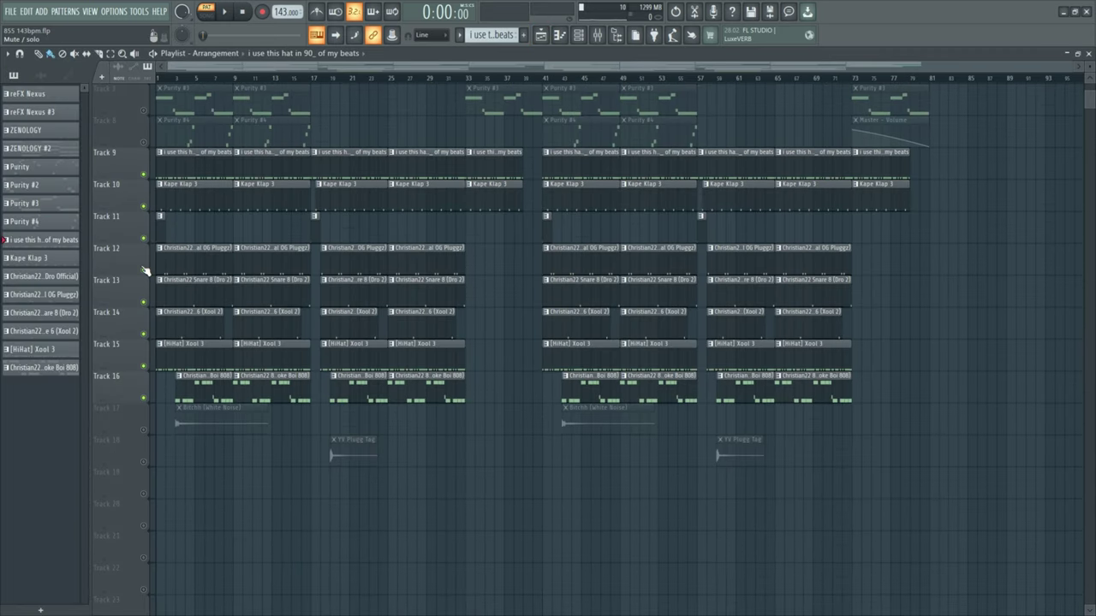
pyautogui.scroll(-2, 188, 365)
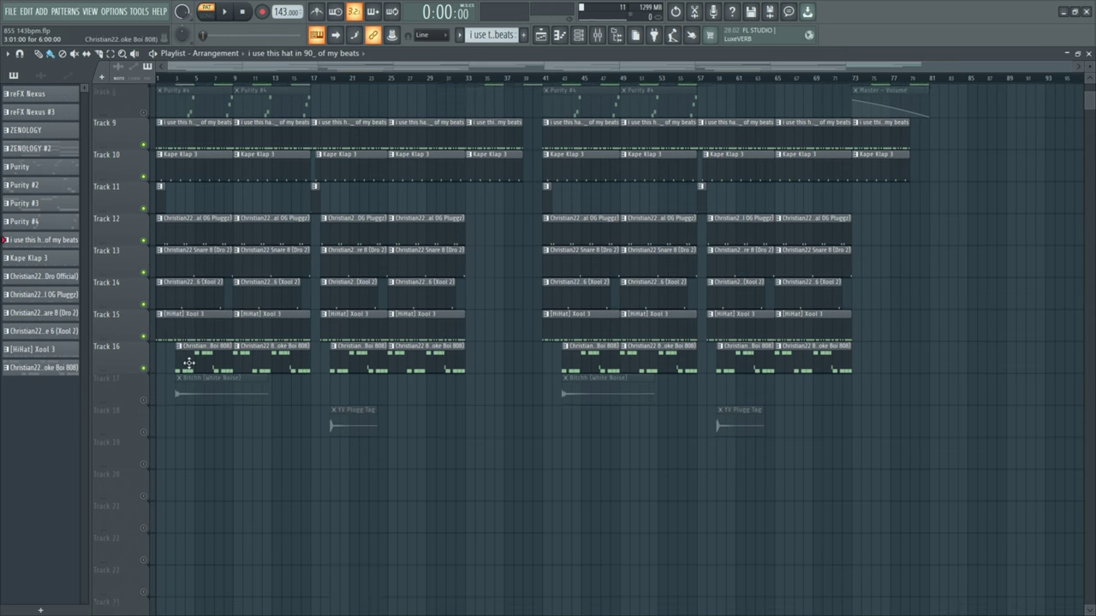
pyautogui.scroll(3, 202, 379)
pyautogui.scroll(-1, 212, 396)
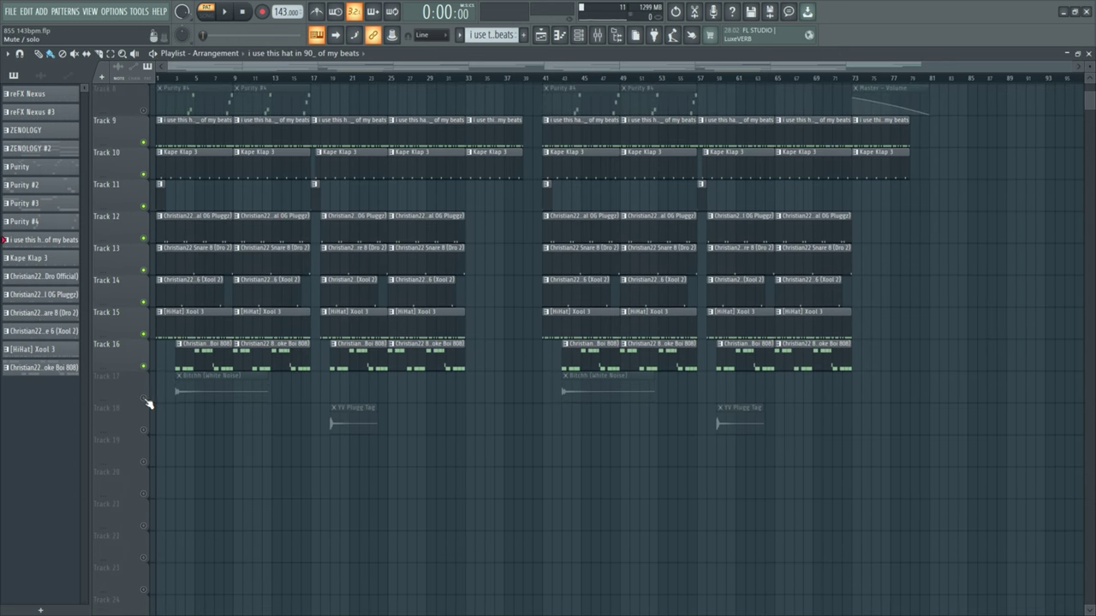
pyautogui.rightClick(146, 405)
pyautogui.scroll(-4, 174, 369)
pyautogui.click(178, 79)
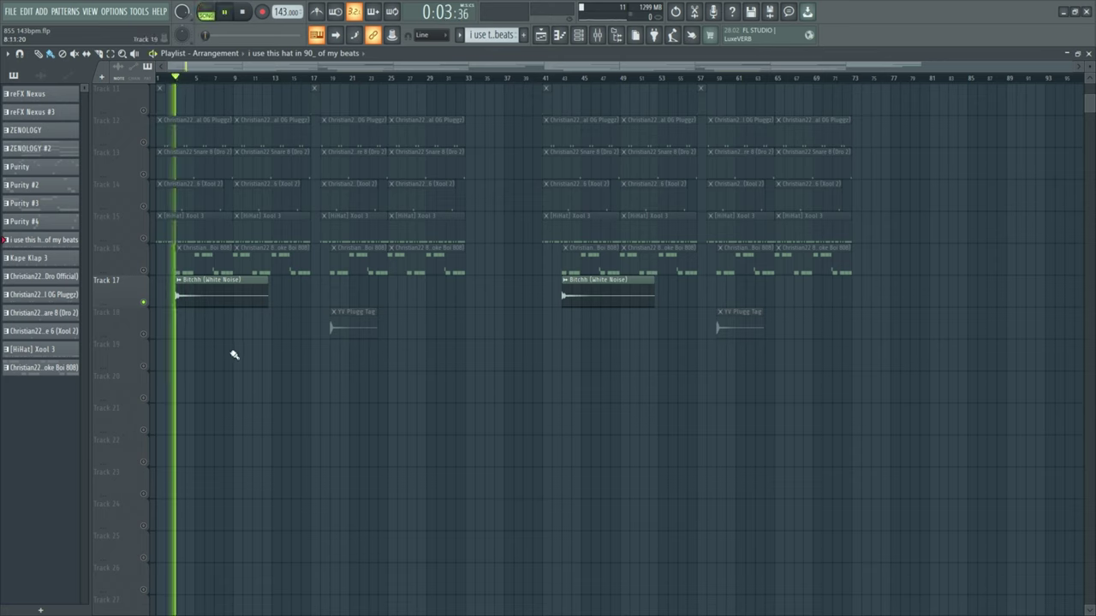
# Solo the YV Plugg Tag track and play it from about bar 18
pyautogui.rightClick(143, 333)
pyautogui.click(317, 78)
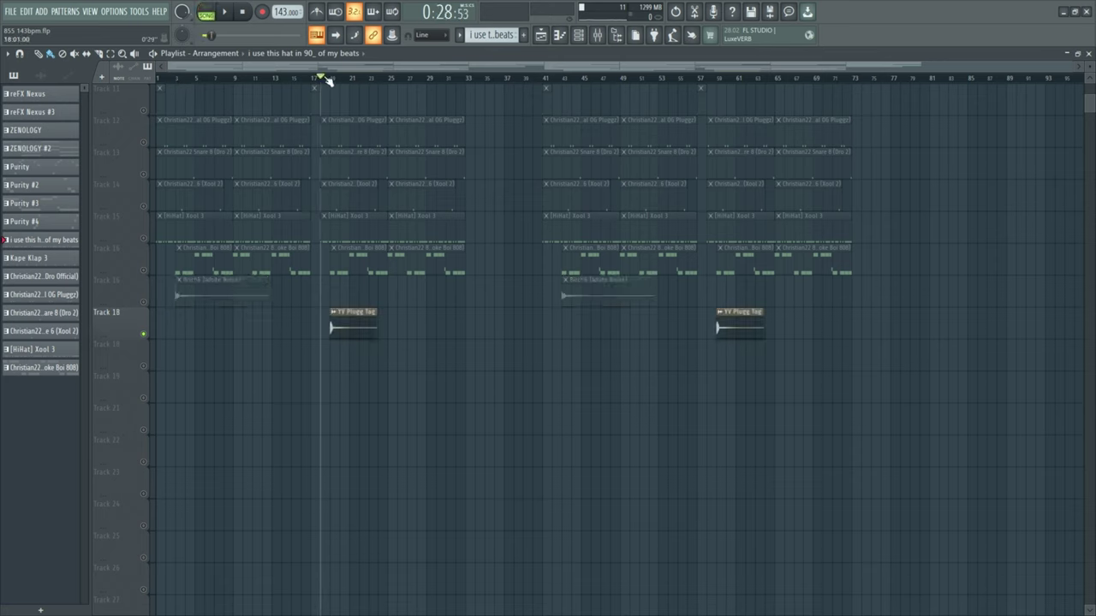
pyautogui.press('space')
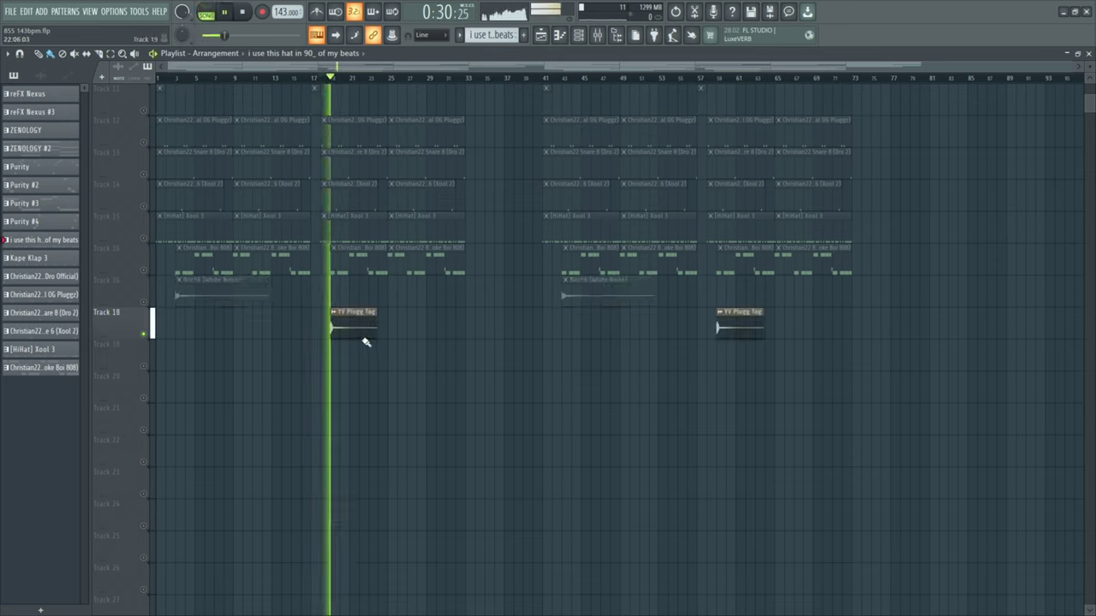
pyautogui.press('space')
# Take the tag track out of solo so all tracks are enabled, and return the playhead to bar 1
pyautogui.scroll(4, 146, 462)
pyautogui.rightClick(144, 463)
pyautogui.scroll(4, 400, 438)
pyautogui.click(157, 78)
pyautogui.scroll(2, 393, 398)
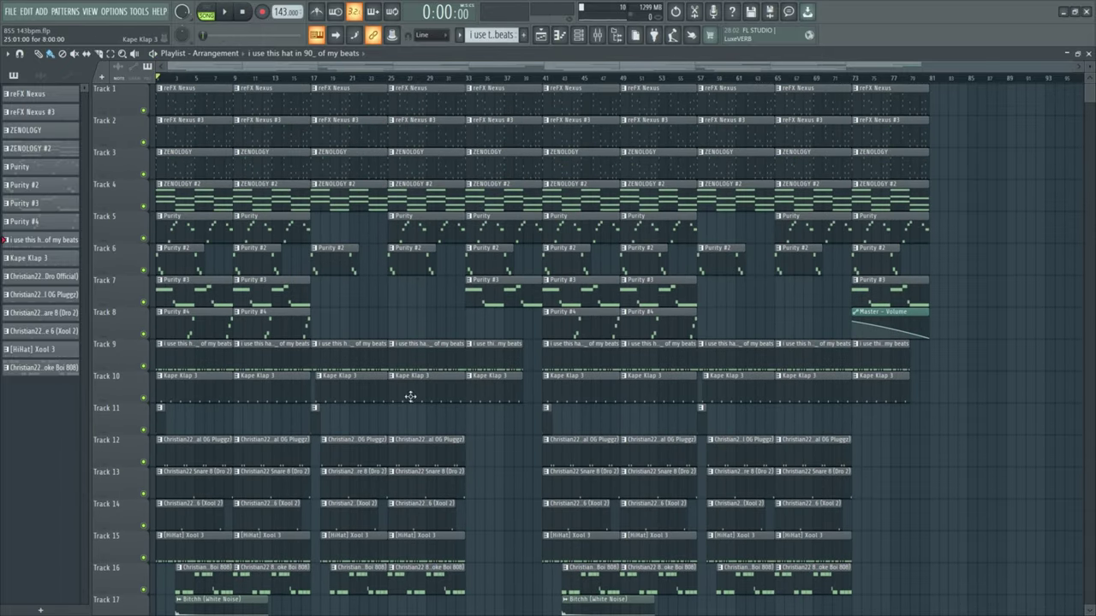
# Look over the full arrangement of melody, drum, 808 and effect tracks
pyautogui.scroll(-8, 285, 272)
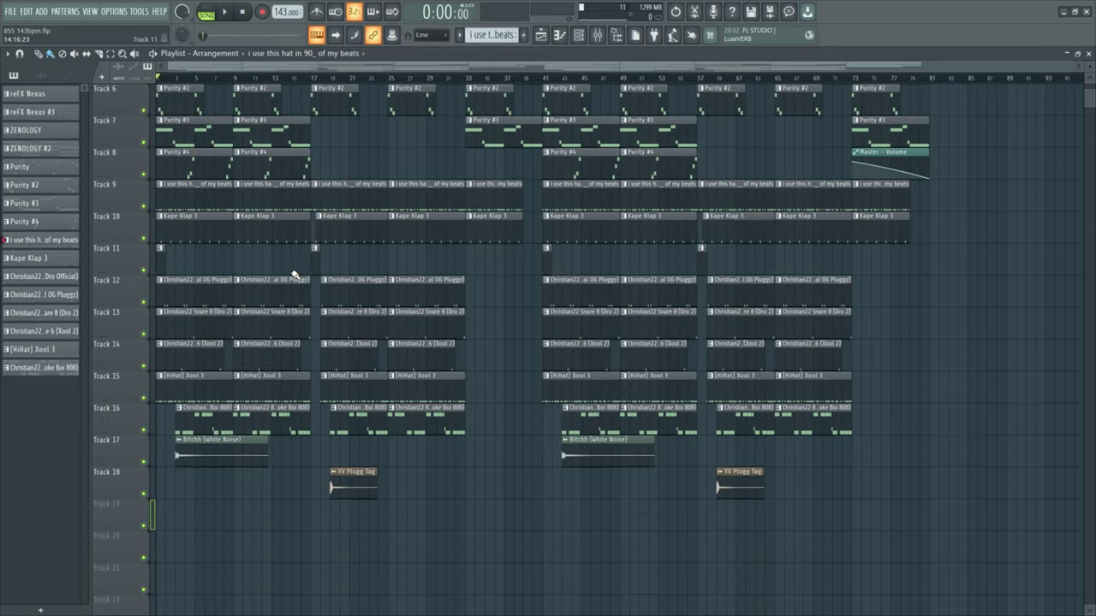
pyautogui.scroll(8, 285, 272)
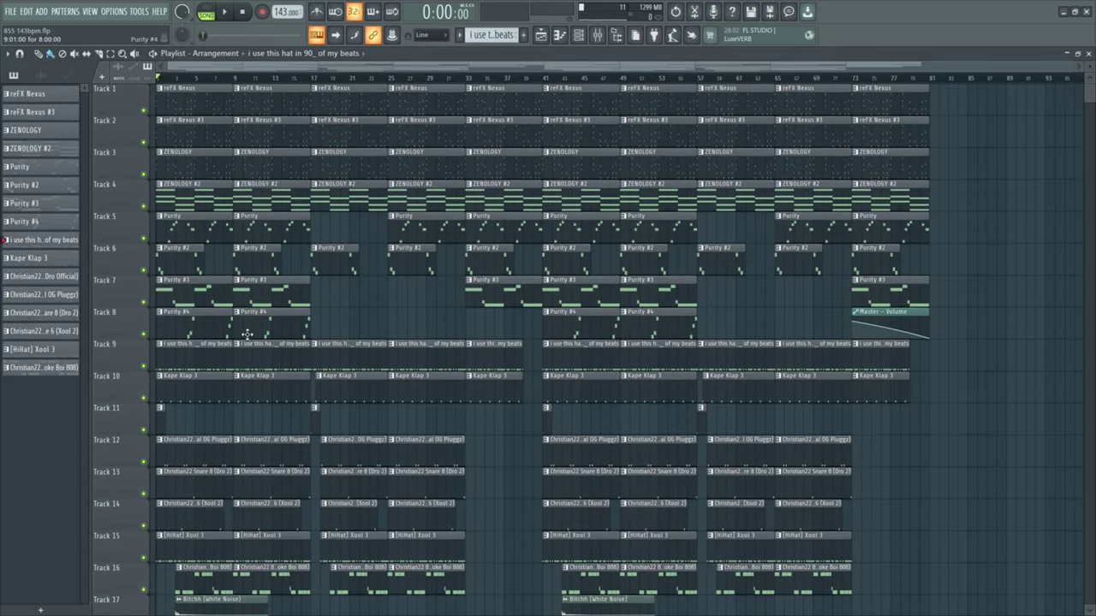
pyautogui.scroll(-4, 224, 399)
pyautogui.scroll(3, 190, 454)
pyautogui.moveTo(184, 455); pyautogui.dragTo(244, 457)
pyautogui.scroll(-5, 221, 442)
pyautogui.scroll(4, 306, 110)
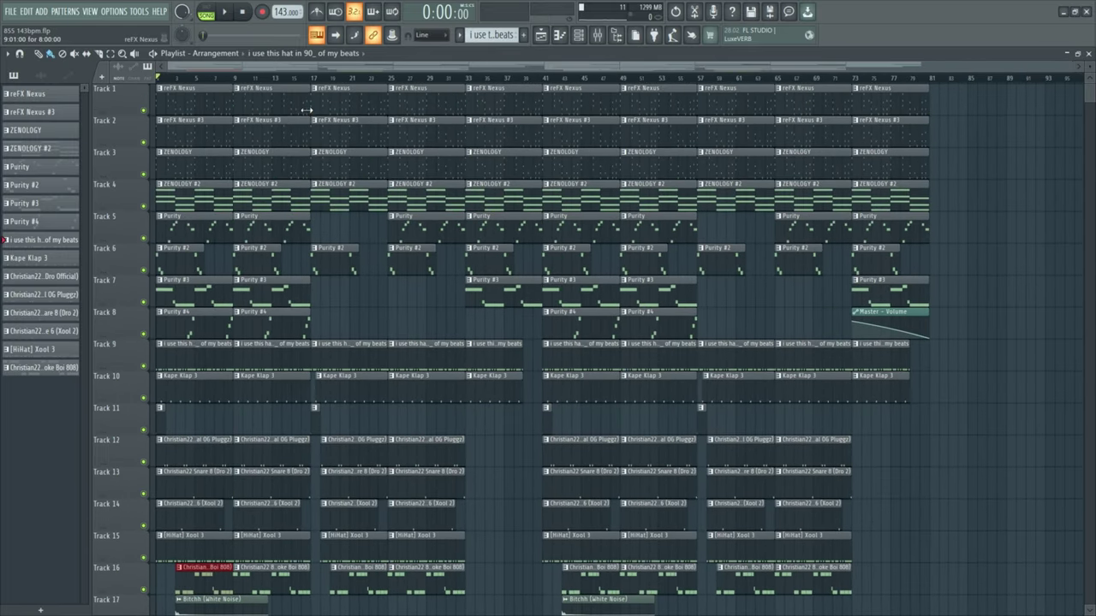
# Select the time range from bar 1 to bar 17 and review which tracks play in that section
pyautogui.moveTo(314, 80); pyautogui.dragTo(156, 79)
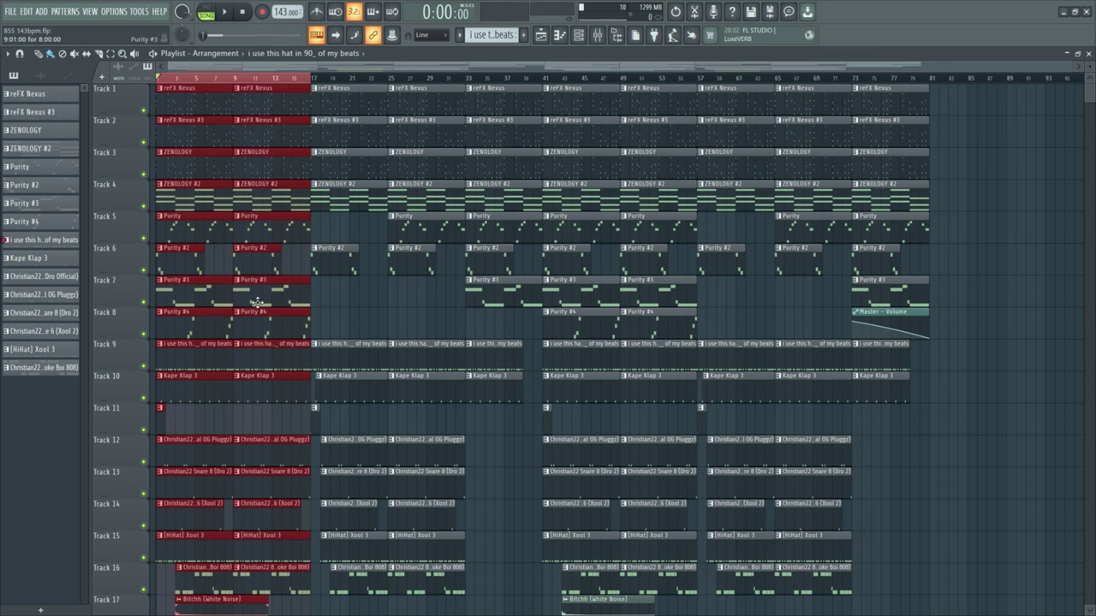
pyautogui.scroll(-5, 257, 303)
pyautogui.scroll(3, 187, 313)
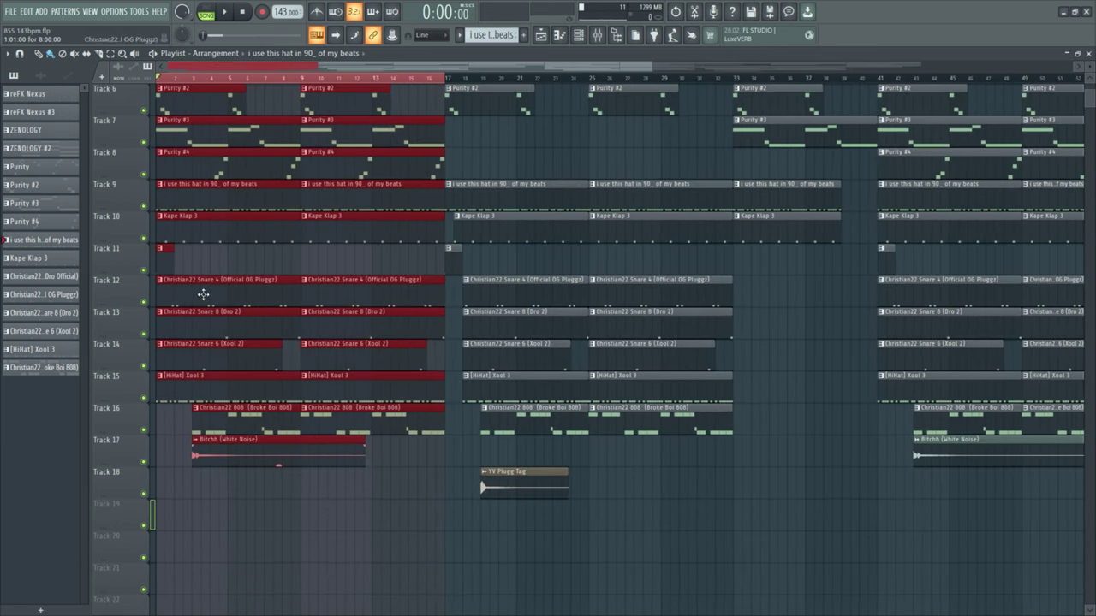
pyautogui.scroll(-3, 280, 302)
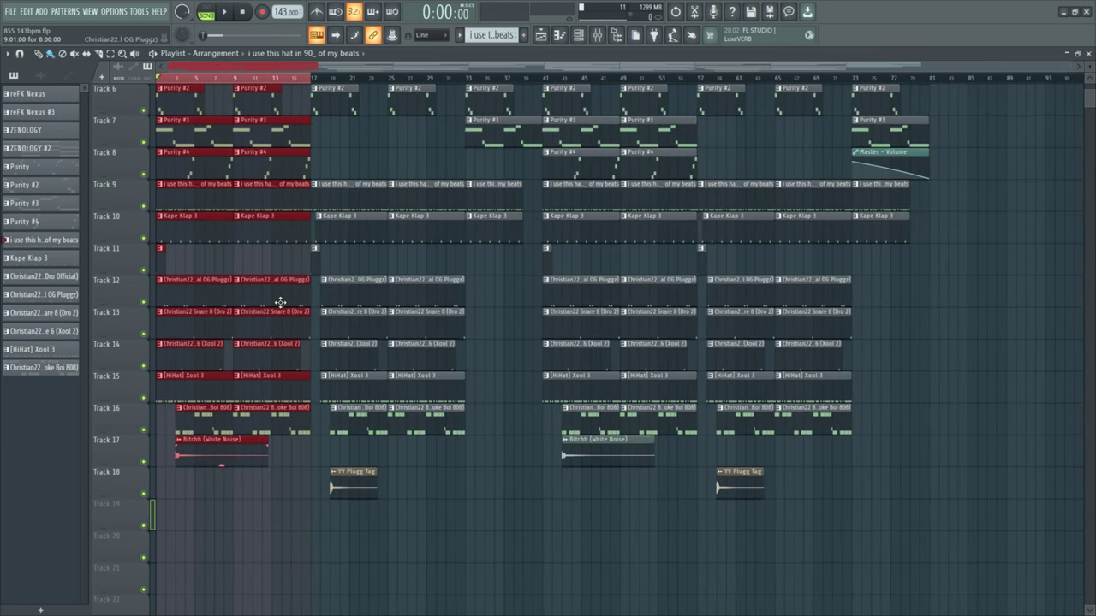
pyautogui.scroll(5, 219, 414)
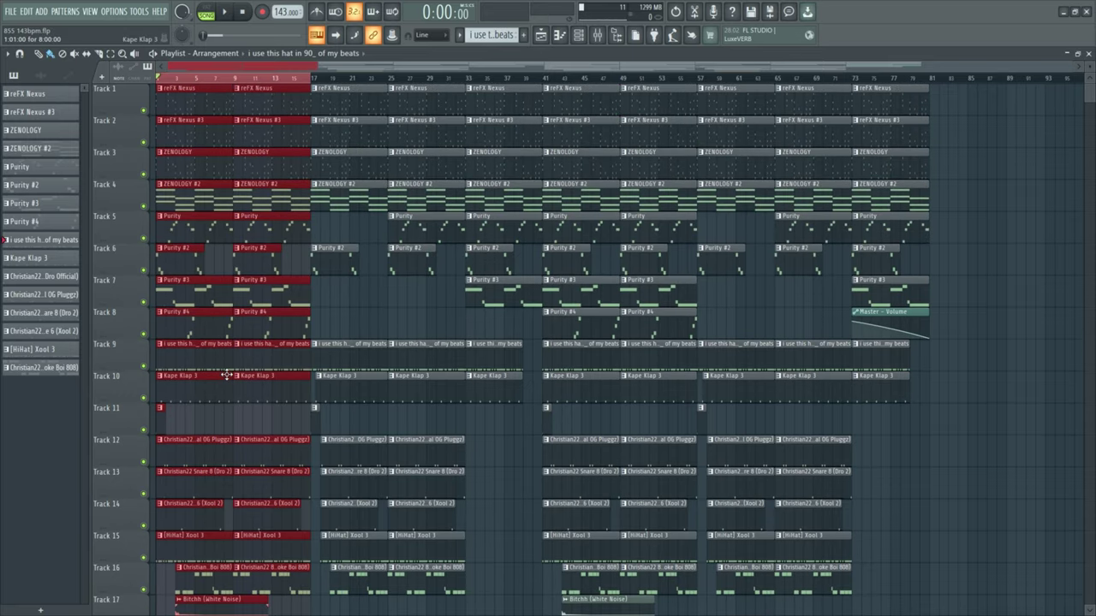
pyautogui.scroll(-1, 228, 378)
# Select the time range from bar 17 to bar 41 and mark the empty space on tracks 7 and 8 within it
pyautogui.moveTo(316, 83); pyautogui.dragTo(544, 109)
pyautogui.scroll(-4, 395, 370)
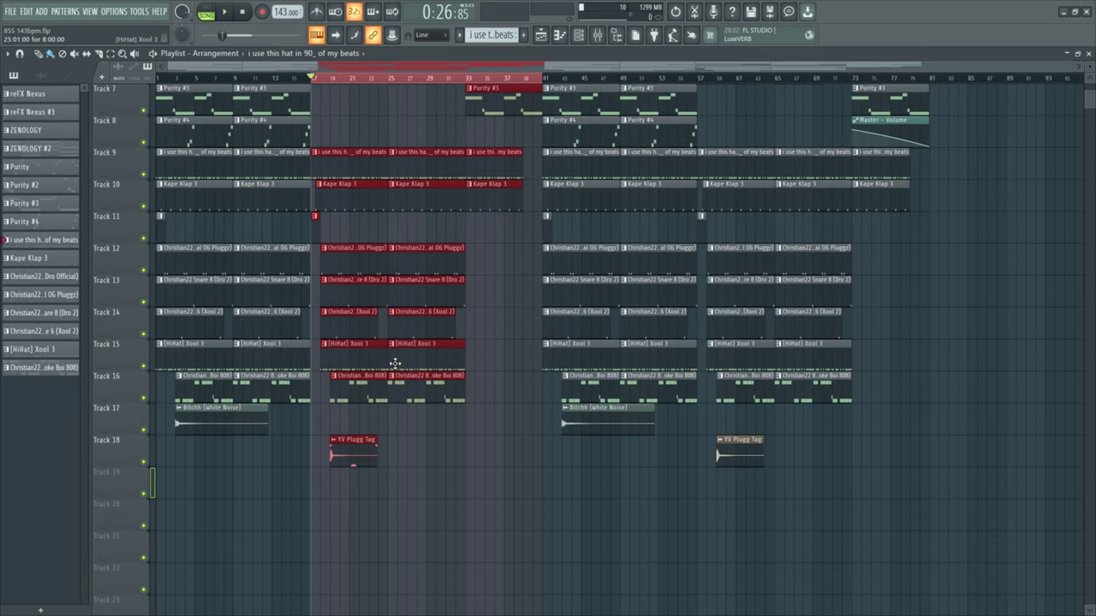
pyautogui.scroll(5, 396, 370)
pyautogui.click(334, 302)
pyautogui.moveTo(334, 302); pyautogui.dragTo(469, 328)
# Compare the drum clips of the first section with those between bars 17 and 33 by selecting each group
pyautogui.scroll(-2, 554, 346)
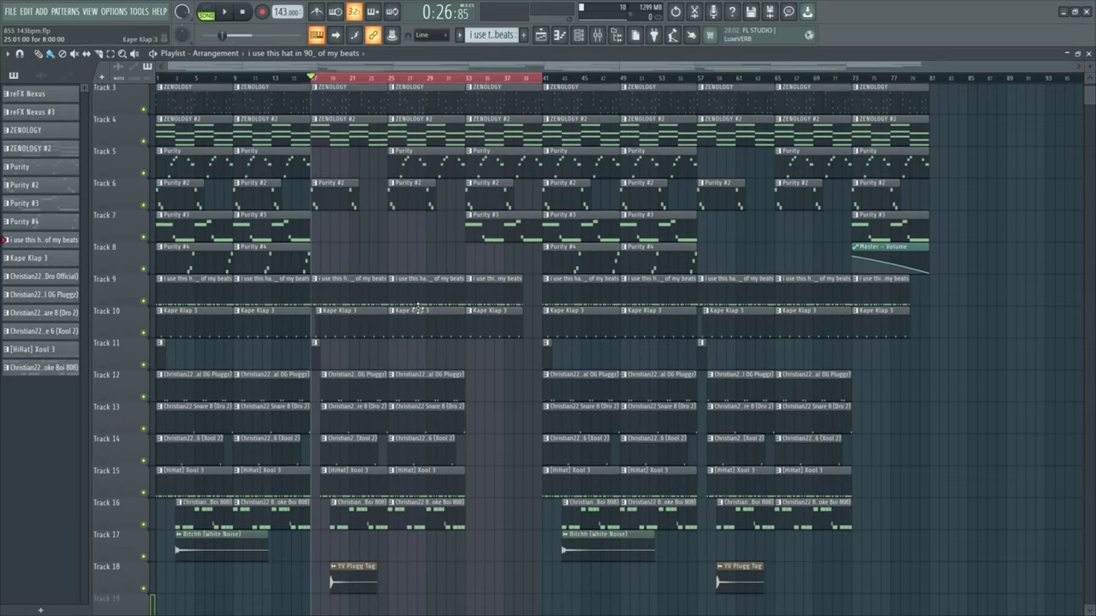
pyautogui.moveTo(451, 269); pyautogui.dragTo(349, 503)
pyautogui.moveTo(285, 277); pyautogui.dragTo(139, 505)
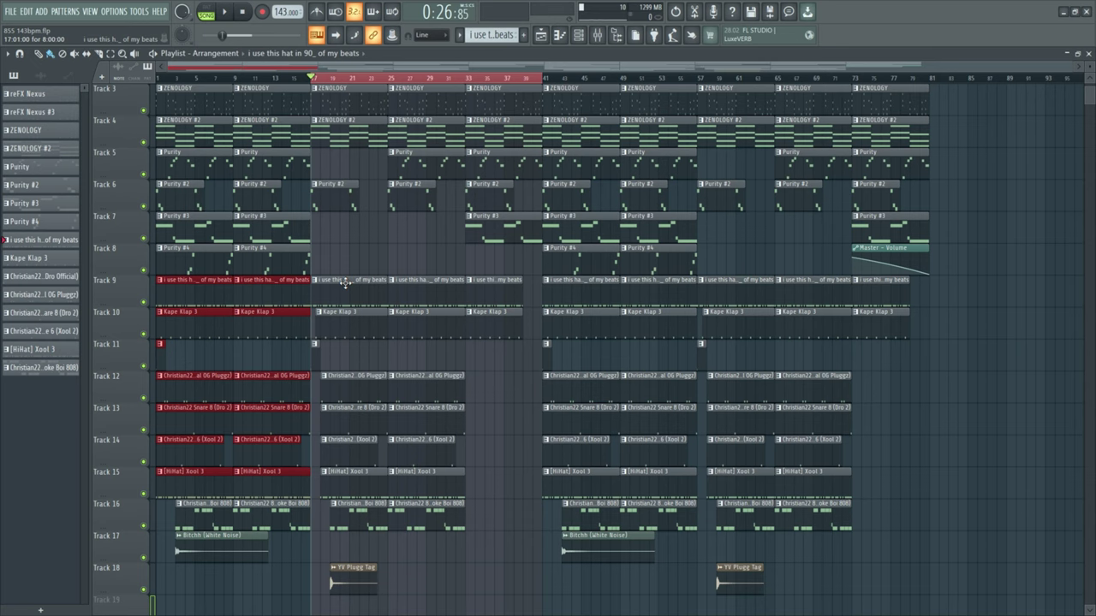
pyautogui.moveTo(347, 276); pyautogui.dragTo(440, 522)
# Select the hat and clap clips at bar 33, then all clips from bar 33 to bar 41 on tracks 1 to 10
pyautogui.moveTo(514, 342); pyautogui.dragTo(496, 270)
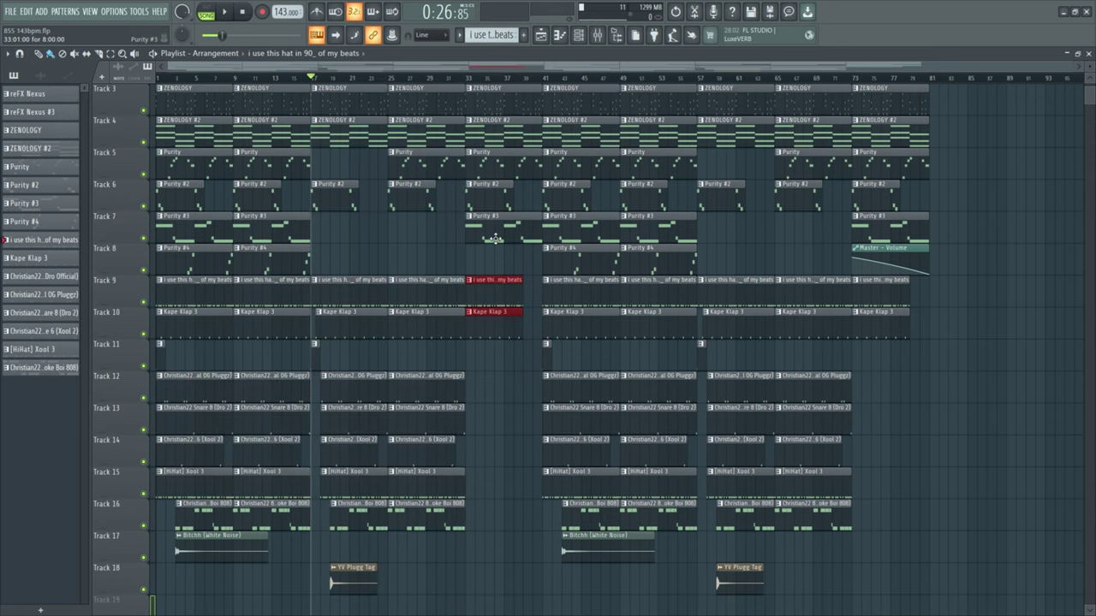
pyautogui.scroll(2, 488, 245)
pyautogui.moveTo(471, 110); pyautogui.dragTo(503, 484)
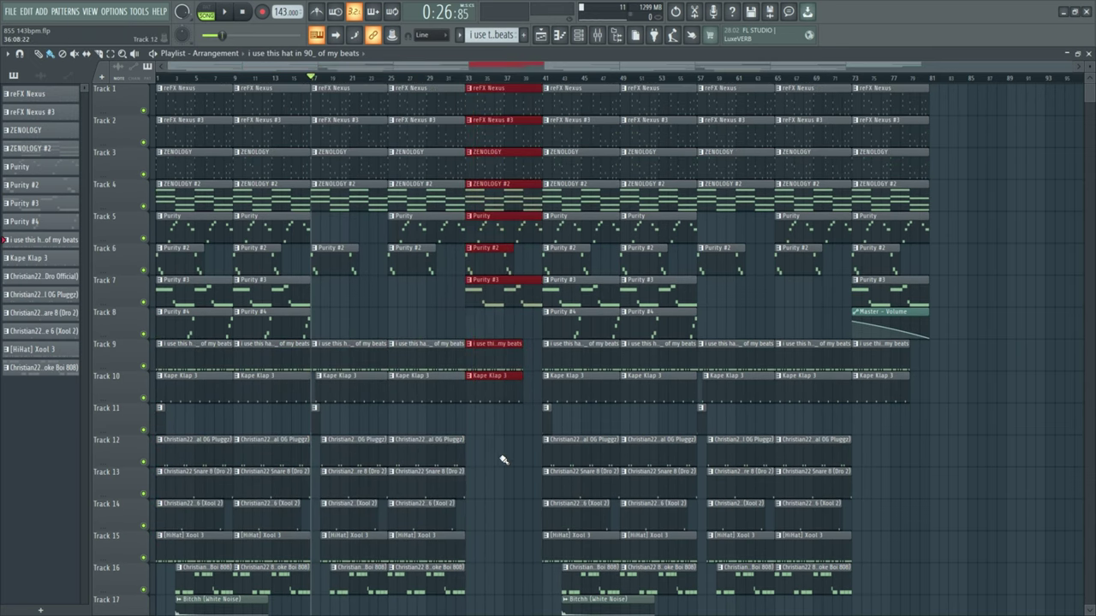
# Examine the gap in the drum tracks between bars 33 and 41 and the section that starts at bar 41
pyautogui.scroll(-2, 500, 445)
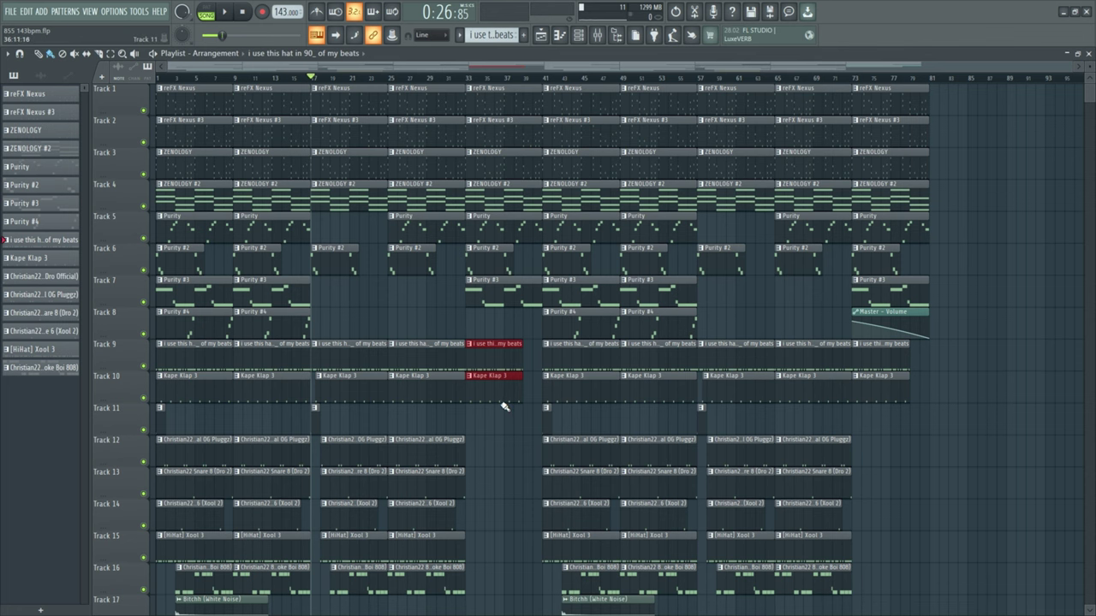
pyautogui.scroll(-5, 505, 404)
pyautogui.scroll(6, 524, 300)
pyautogui.moveTo(538, 194); pyautogui.dragTo(612, 281)
pyautogui.scroll(-3, 606, 340)
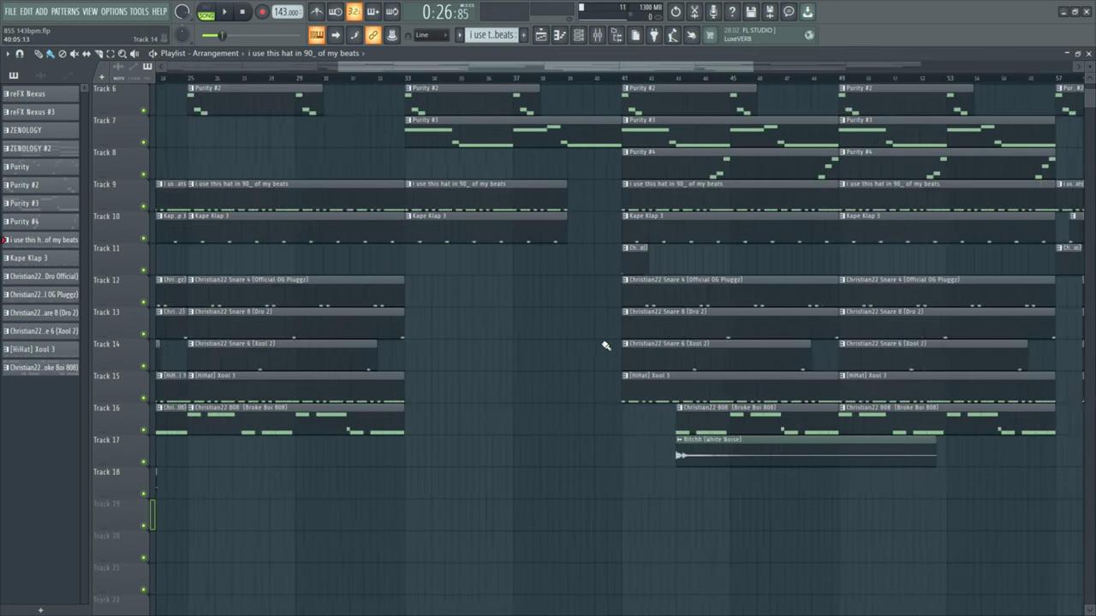
pyautogui.scroll(-4, 605, 346)
pyautogui.scroll(5, 480, 413)
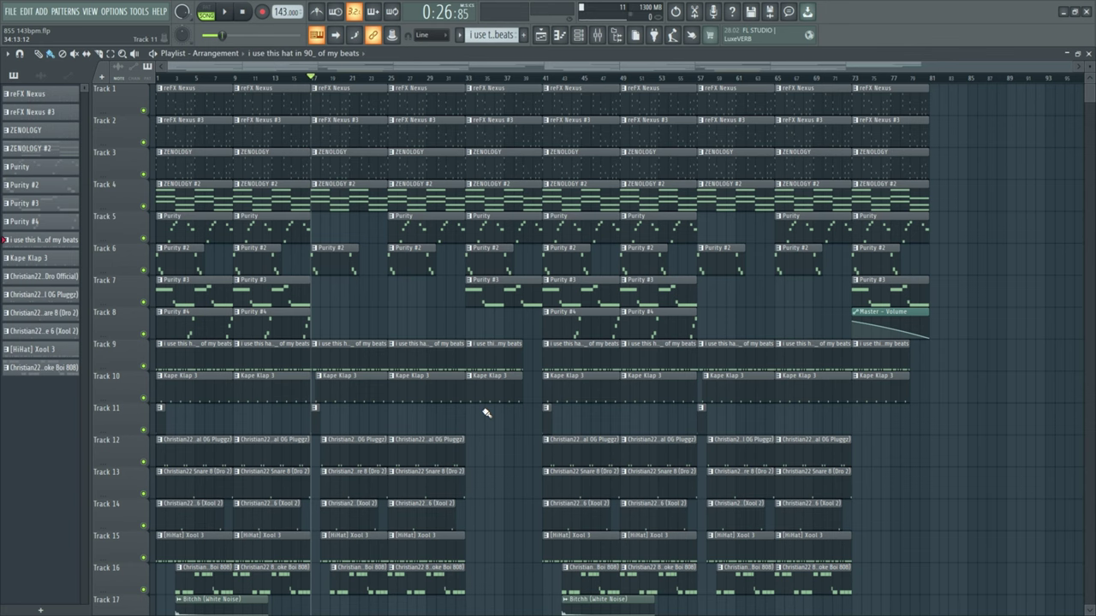
pyautogui.scroll(-5, 698, 426)
pyautogui.scroll(5, 578, 350)
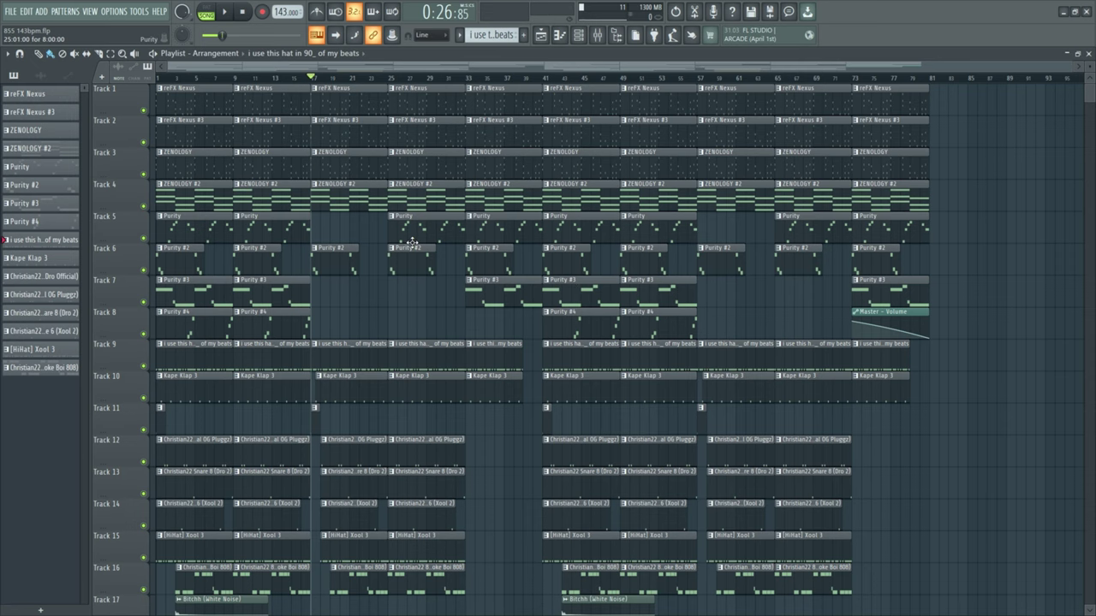
# Open the mixer and check the effect slots of the Snare 4, Xool 3 hi-hat and 808 tracks
pyautogui.press('F9')
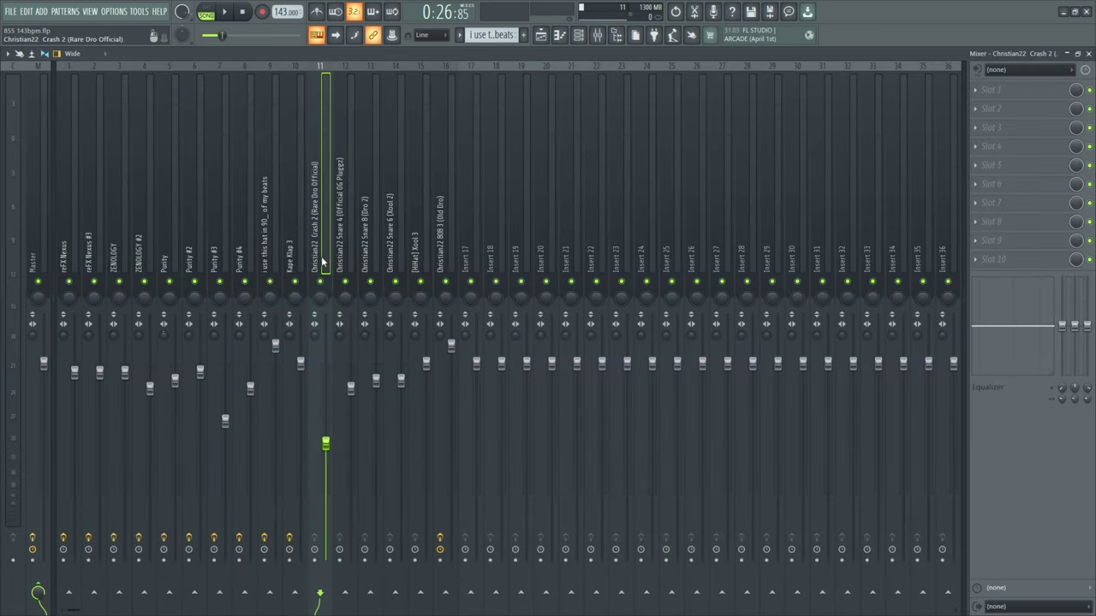
pyautogui.click(343, 249)
pyautogui.click(418, 247)
pyautogui.click(439, 248)
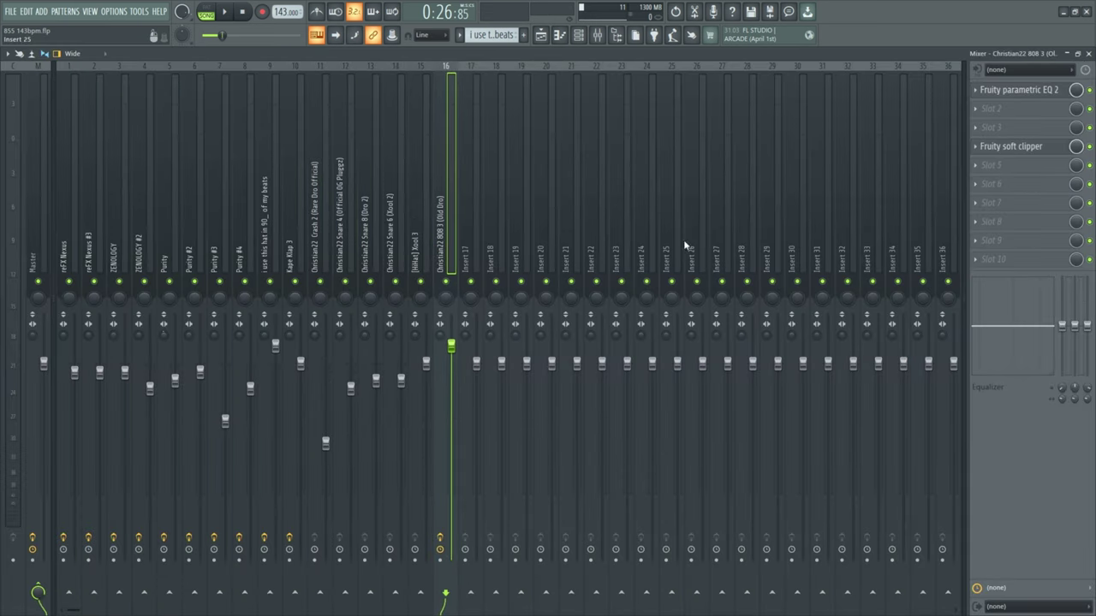
# Check the effects on the two reFX Nexus mixer tracks and view the Fruity Parametric EQ 2 curve on reFX Nexus #3
pyautogui.click(72, 257)
pyautogui.click(100, 255)
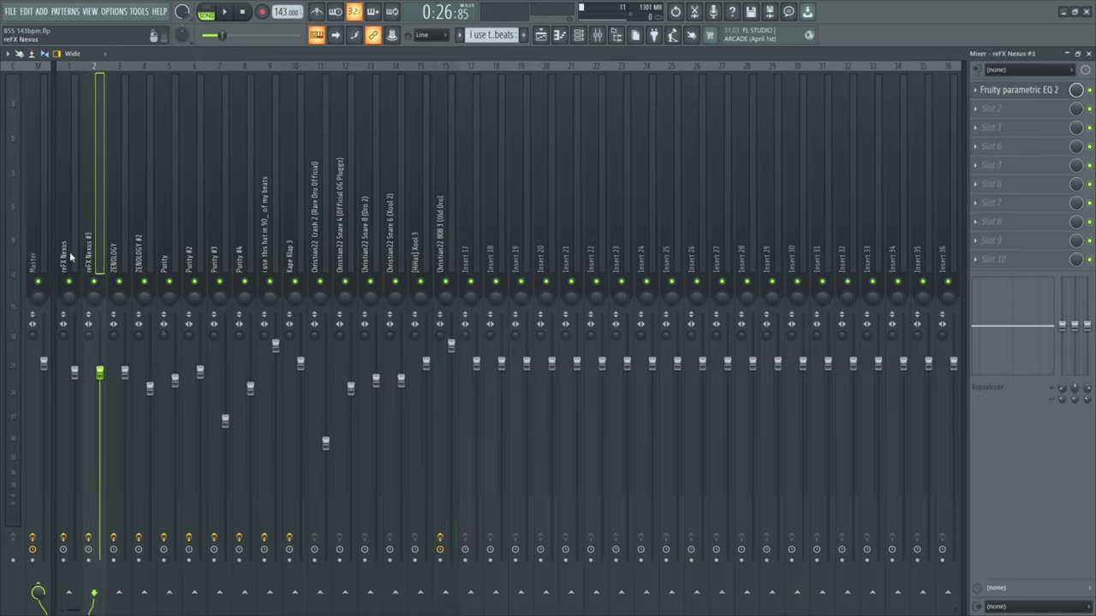
pyautogui.click(1061, 90)
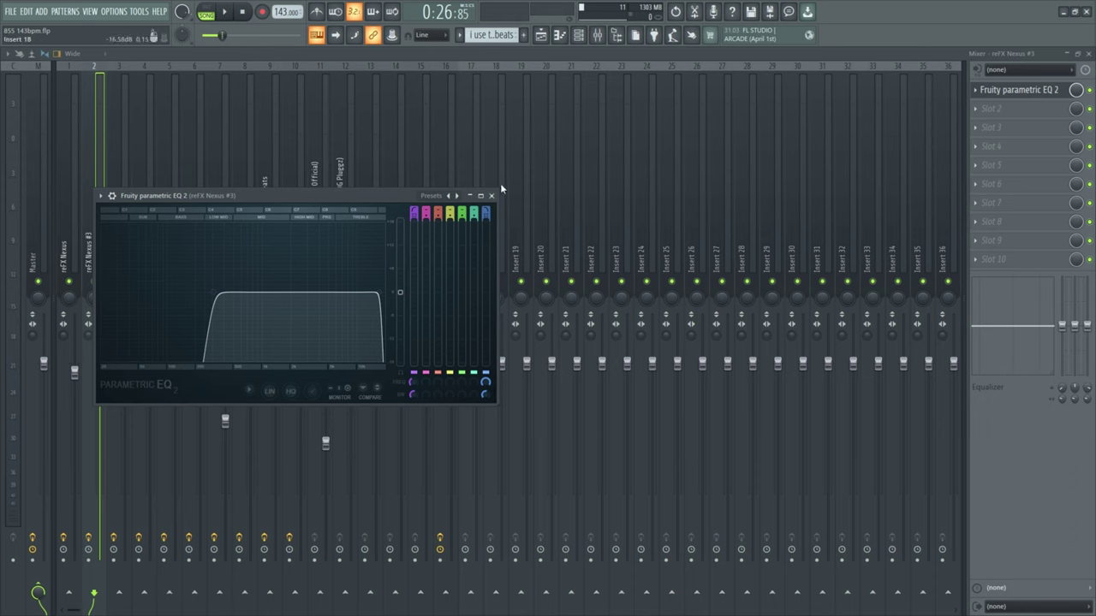
pyautogui.click(491, 195)
# Go through the ZENOLOGY, Purity, hat and remaining drum mixer tracks up to the 808 to check their effect slots
pyautogui.click(130, 266)
pyautogui.click(148, 258)
pyautogui.click(200, 251)
pyautogui.click(251, 244)
pyautogui.click(265, 241)
pyautogui.moveTo(318, 235); pyautogui.dragTo(443, 233)
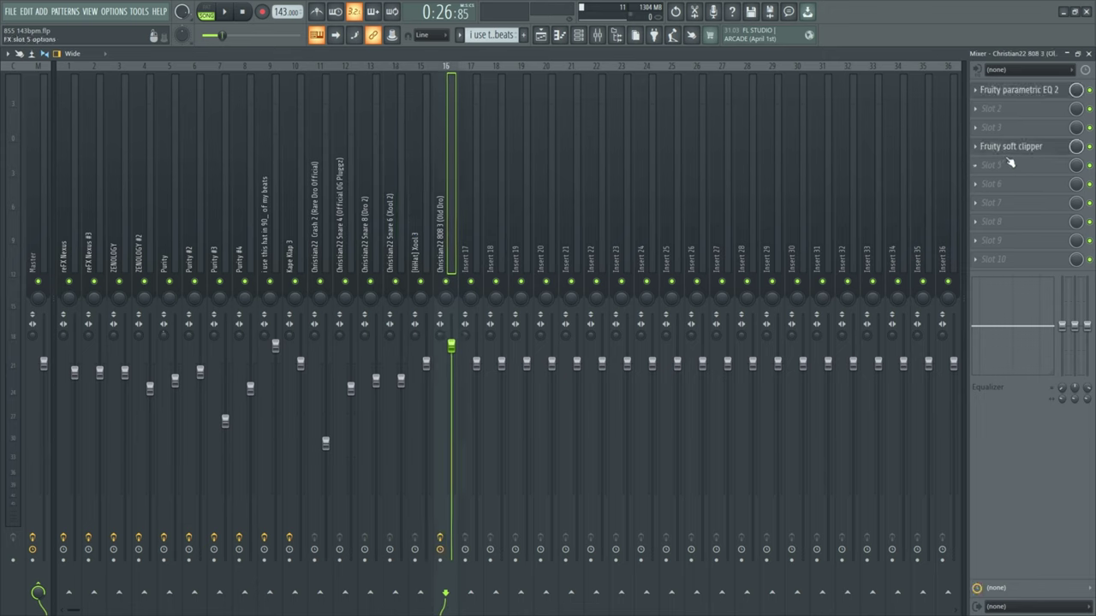
# View the Fruity Parametric EQ 2 and Fruity soft clipper settings on the 808 mixer track
pyautogui.click(1016, 92)
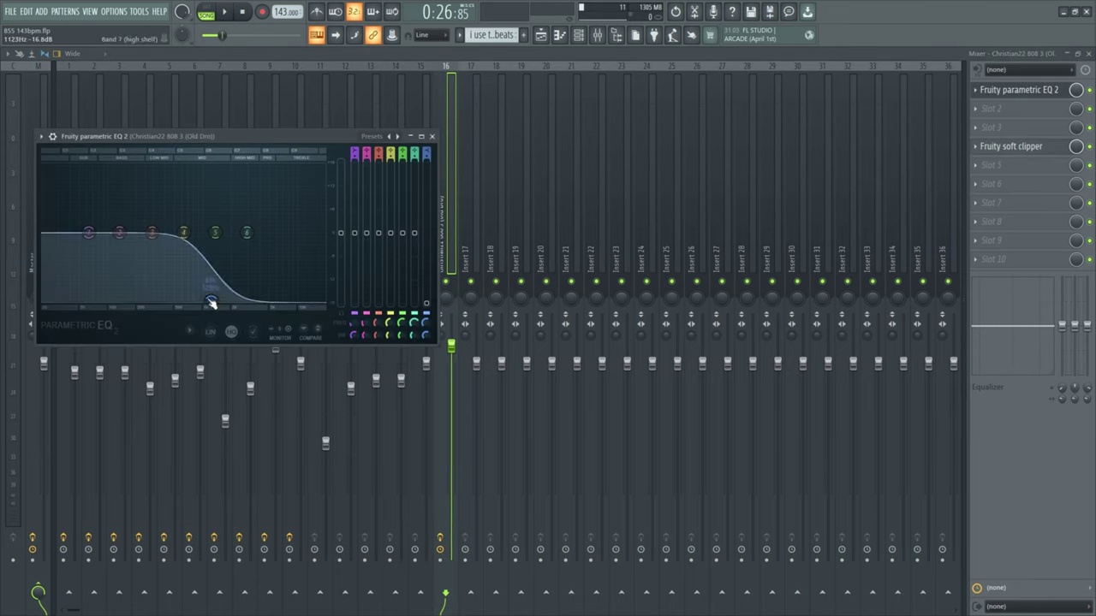
pyautogui.click(431, 136)
pyautogui.click(1011, 147)
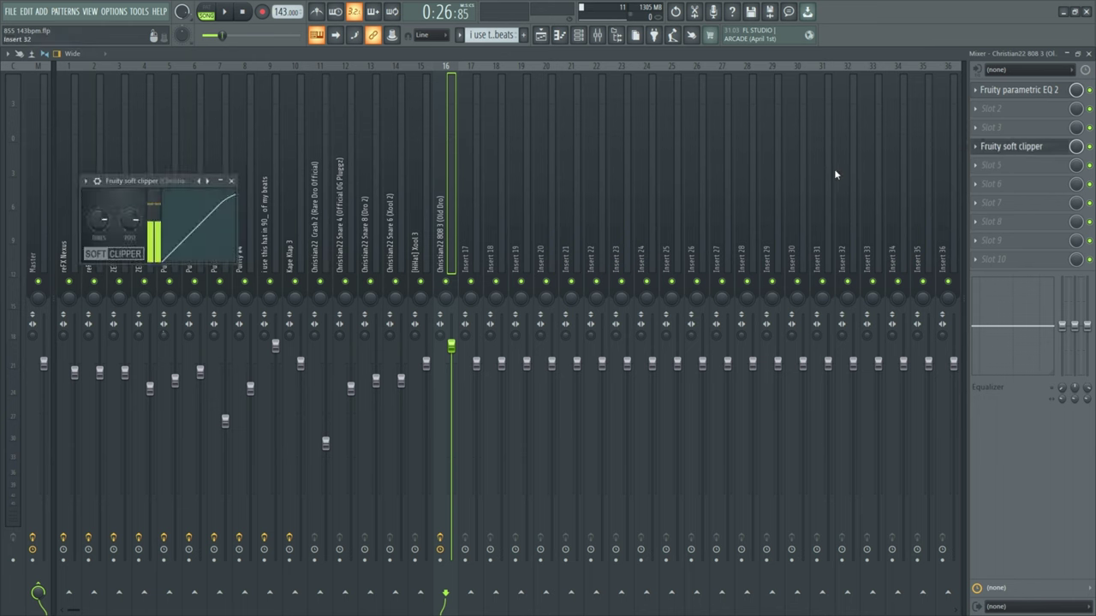
pyautogui.click(231, 181)
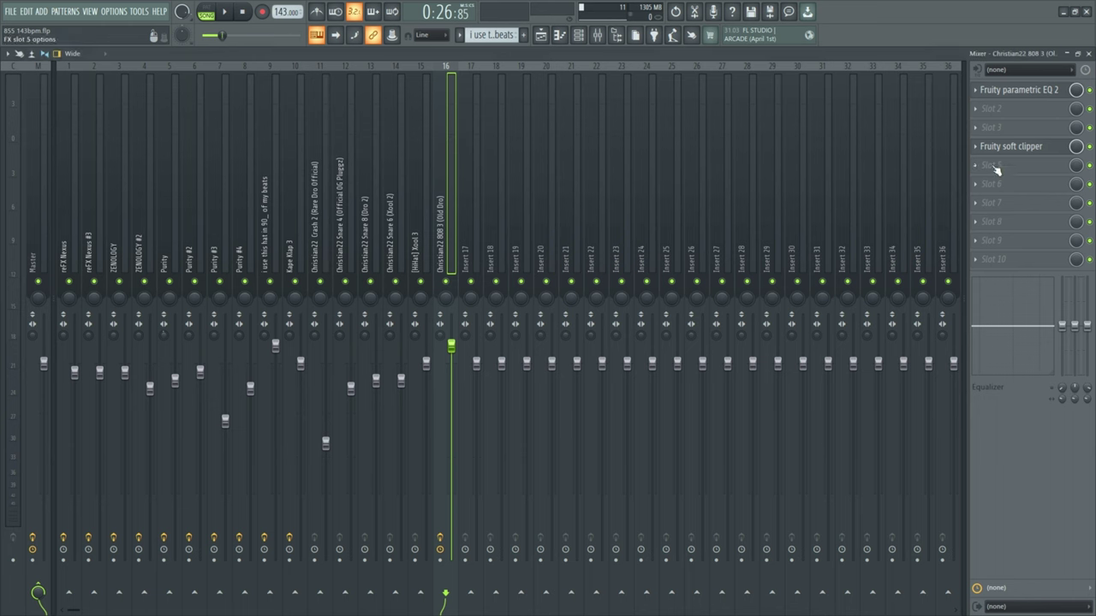
# Return to the playlist and set the song position to bar 1
pyautogui.press('F5')
pyautogui.scroll(1, 385, 291)
pyautogui.click(159, 78)
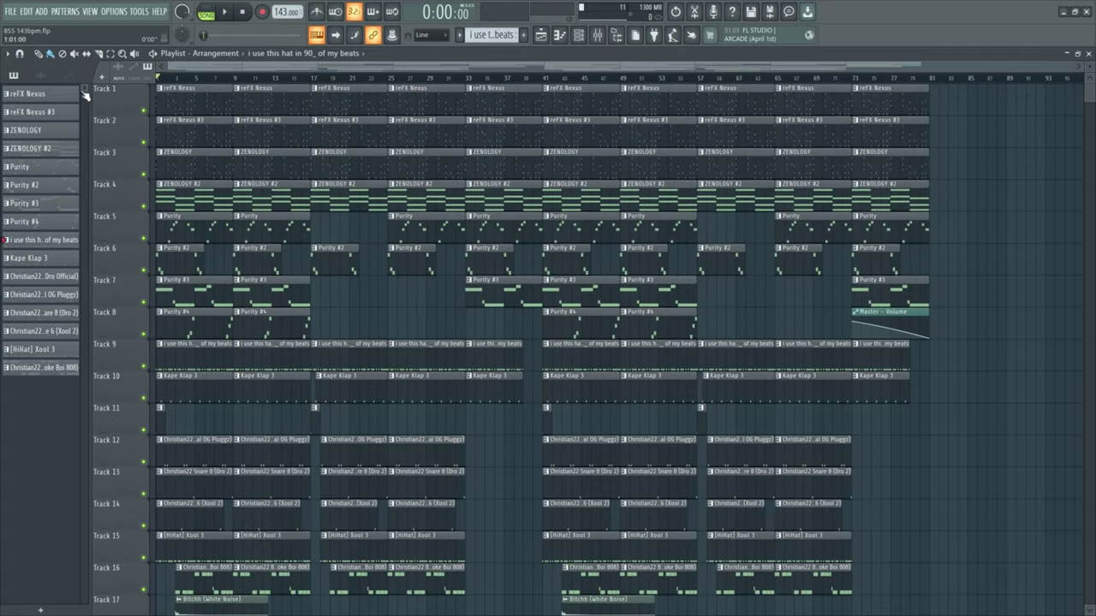
# Review the whole arrangement from the melody tracks down to the tag on track 18
pyautogui.scroll(-1, 571, 322)
pyautogui.scroll(-2, 571, 322)
pyautogui.click(572, 201)
pyautogui.scroll(-2, 569, 494)
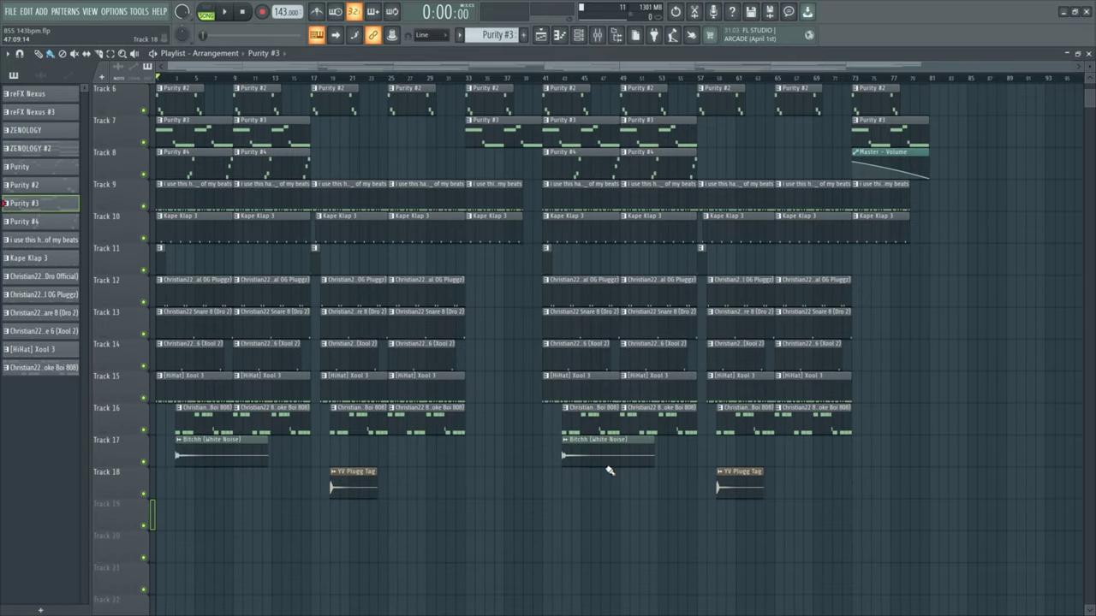
pyautogui.scroll(5, 599, 475)
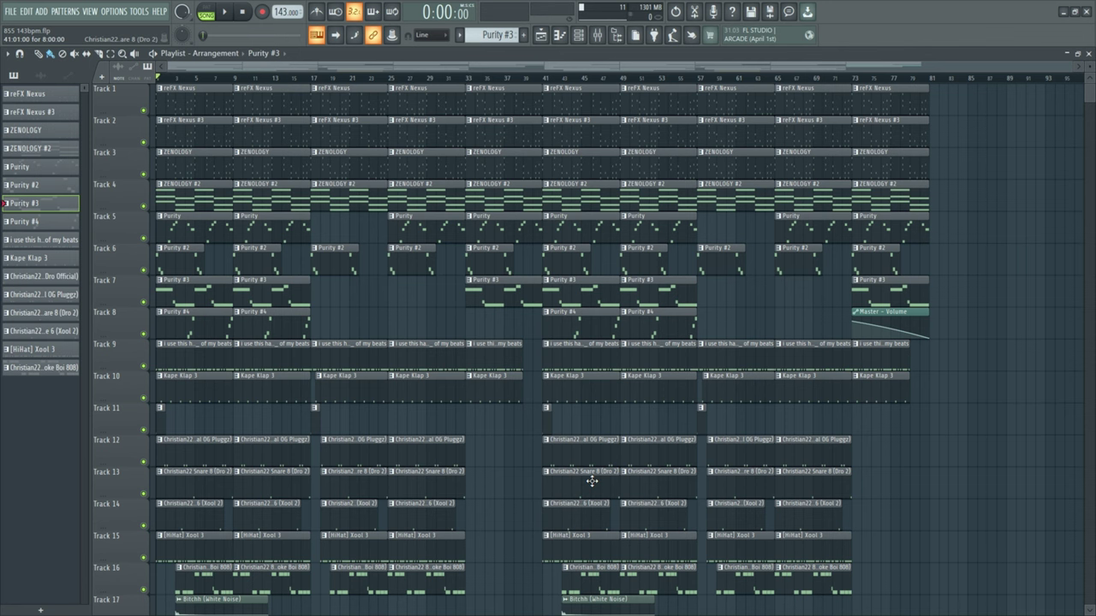
pyautogui.scroll(-2, 513, 386)
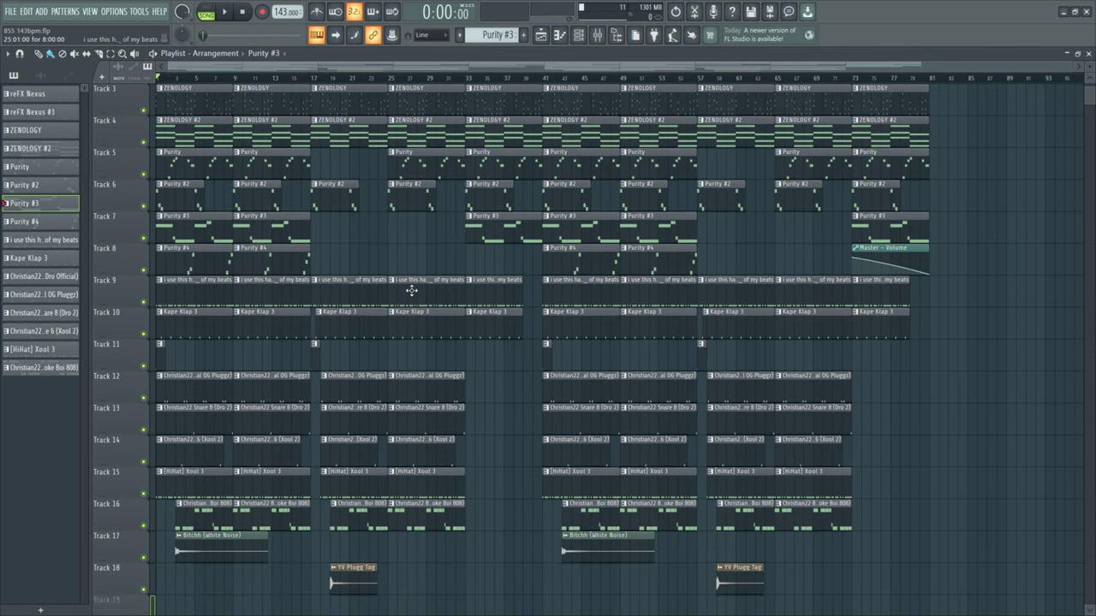
pyautogui.click(412, 291)
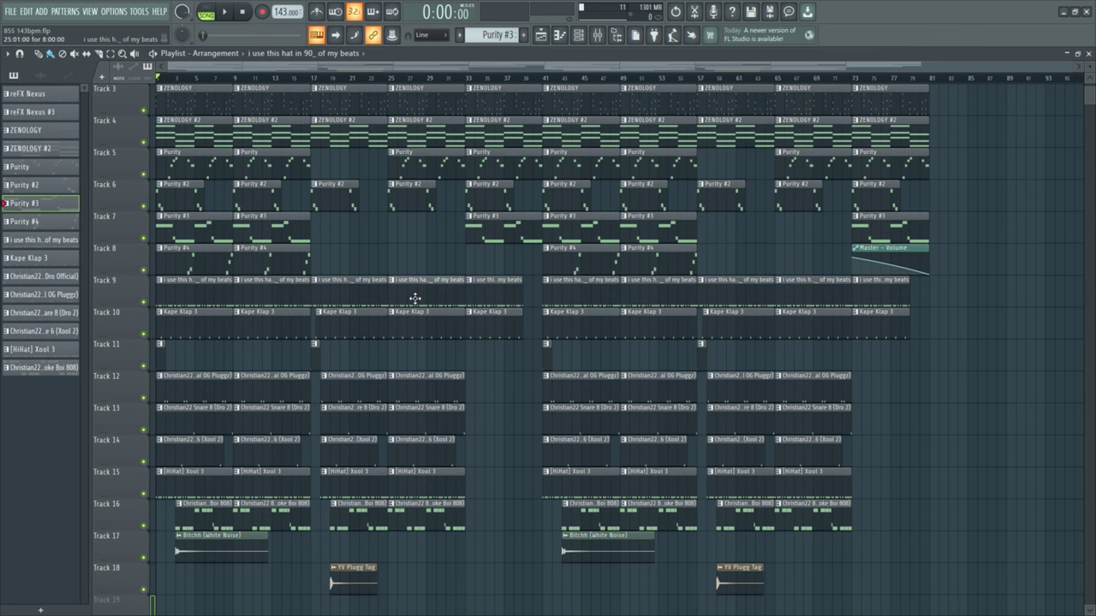
pyautogui.scroll(2, 402, 309)
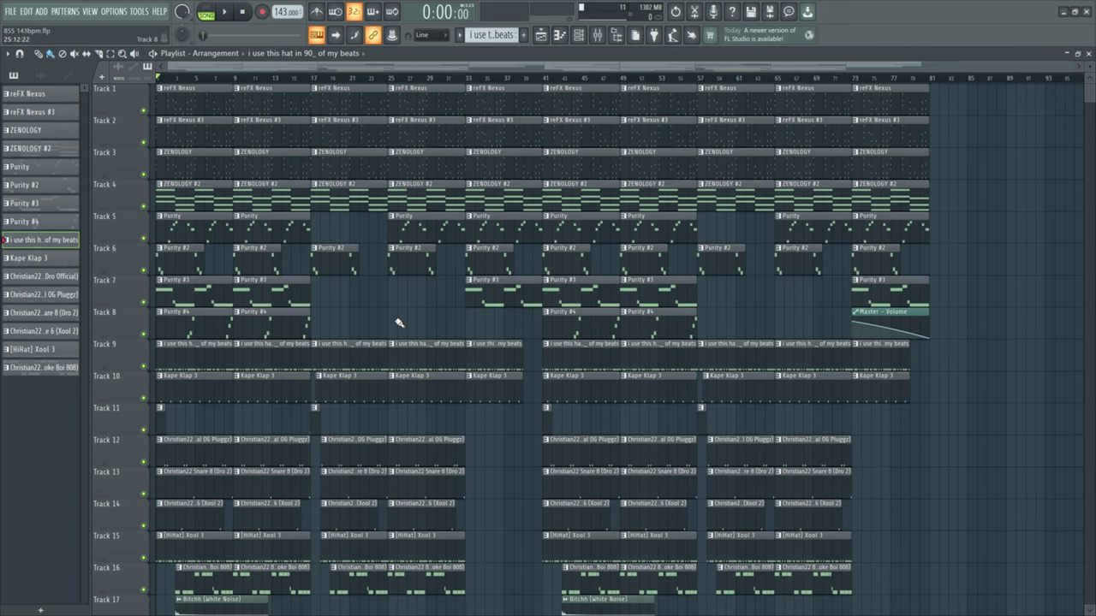
pyautogui.scroll(-10, 402, 317)
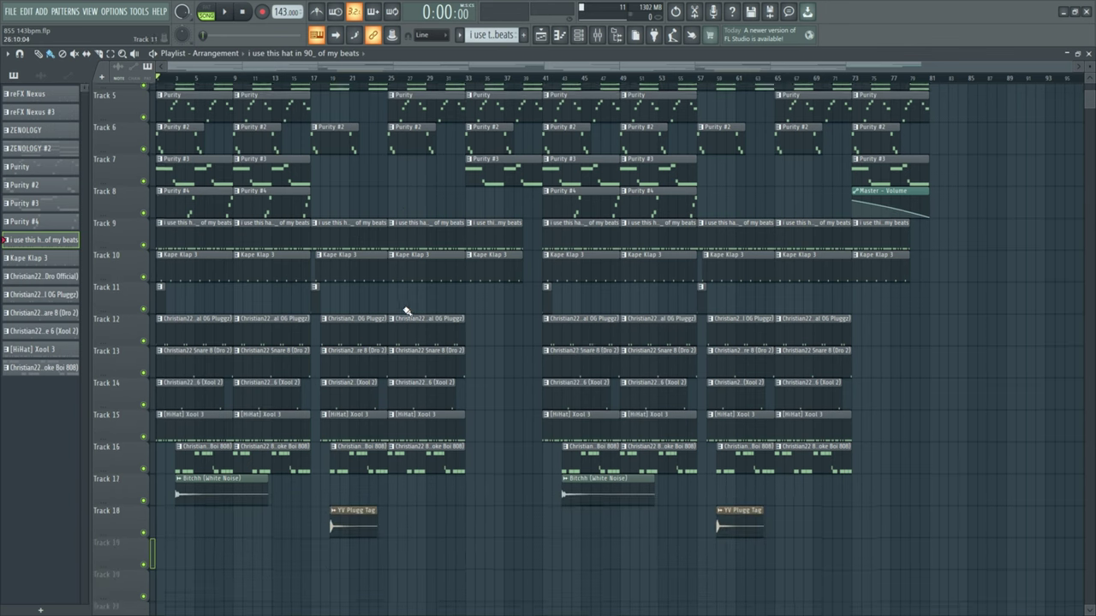
pyautogui.scroll(10, 330, 286)
# Select the melody clips before bar 41, then the drum, 808 and tag clips on tracks 9 to 18 in that section
pyautogui.moveTo(553, 109); pyautogui.dragTo(22, 328)
pyautogui.moveTo(528, 110); pyautogui.dragTo(86, 318)
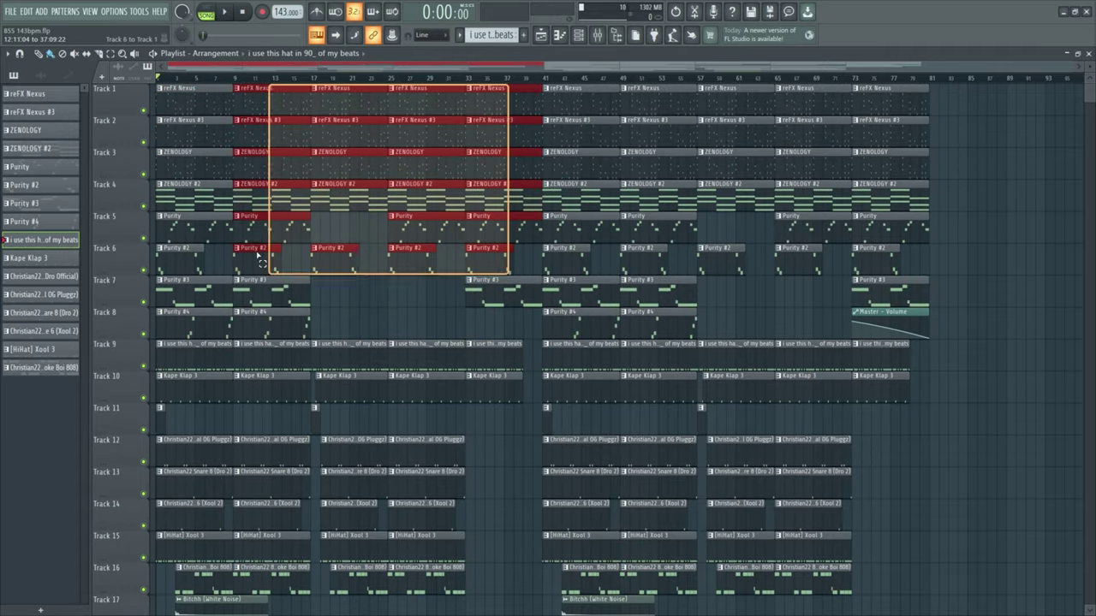
pyautogui.scroll(-5, 514, 196)
pyautogui.moveTo(508, 181); pyautogui.dragTo(34, 496)
pyautogui.scroll(-1, 282, 453)
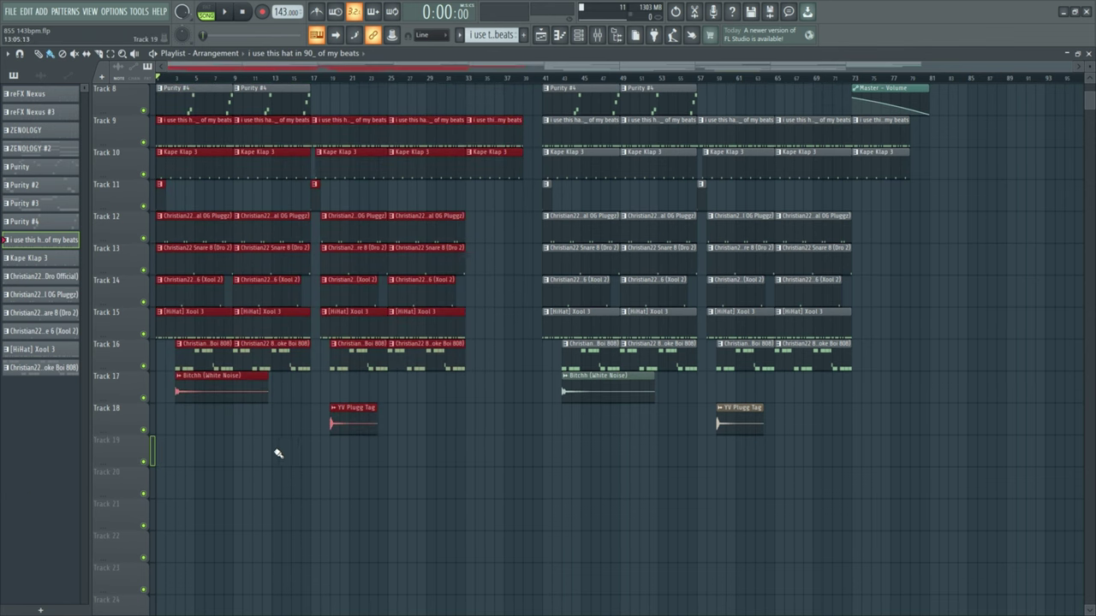
pyautogui.scroll(2, 276, 452)
pyautogui.click(269, 483)
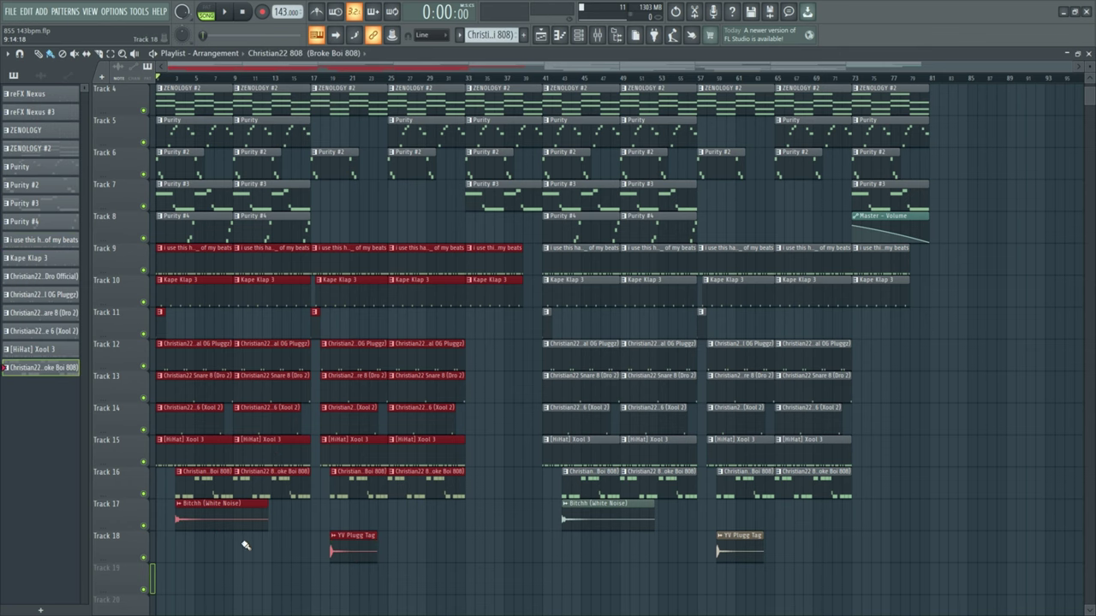
pyautogui.scroll(1, 496, 473)
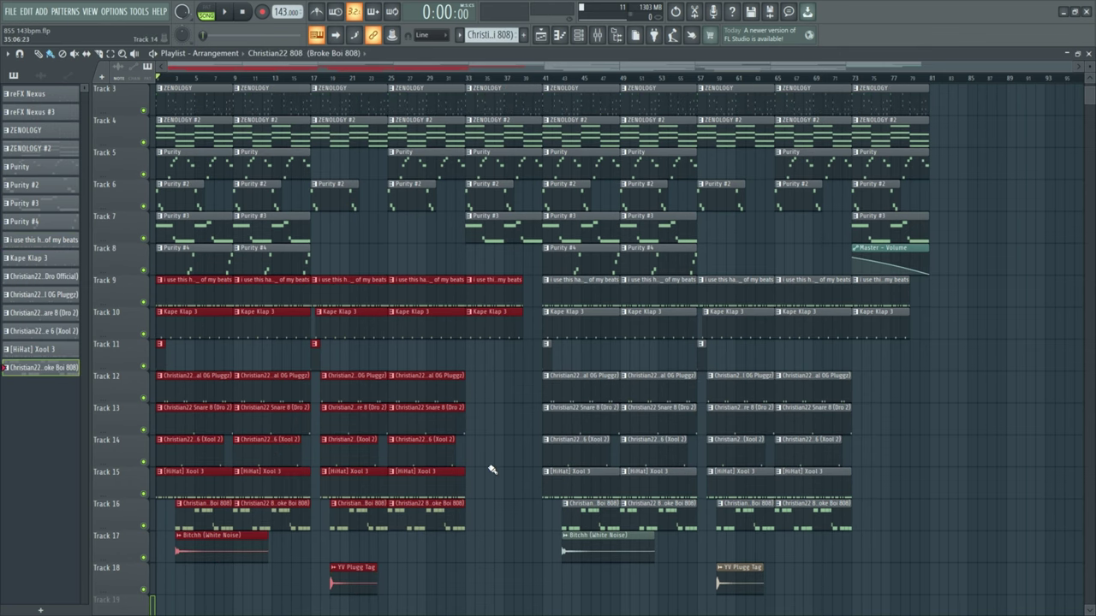